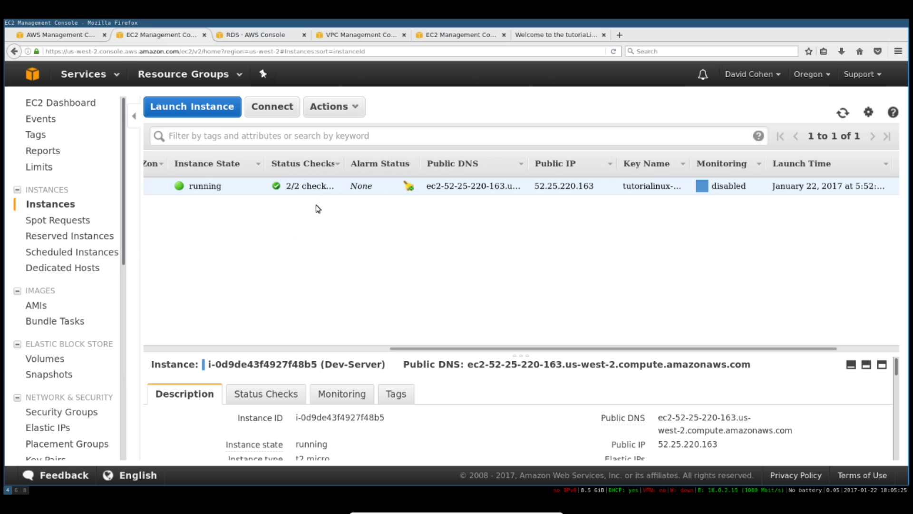
Step: Stop the Dev-Server instance and check its SSH session in the terminal
{"action": "right_click", "coordinate": [438, 190]}
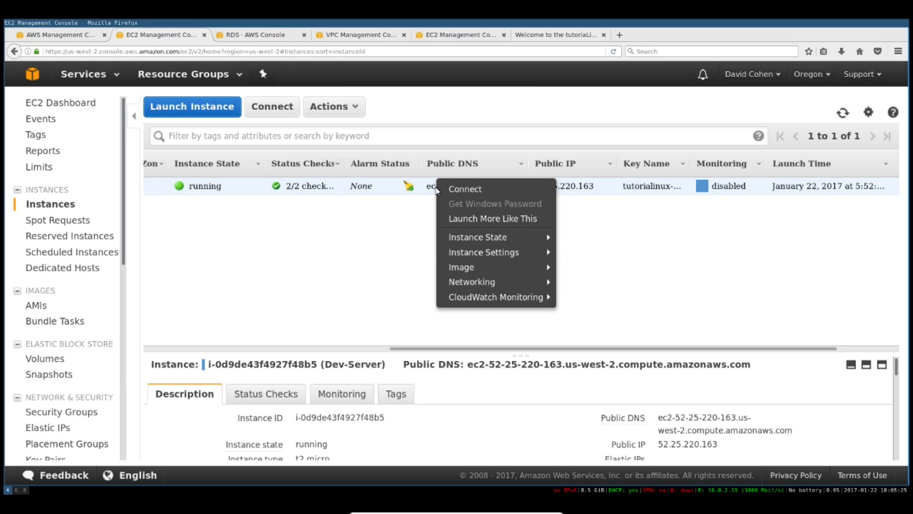
{"action": "mouse_move", "coordinate": [458, 238]}
{"action": "left_click", "coordinate": [574, 257]}
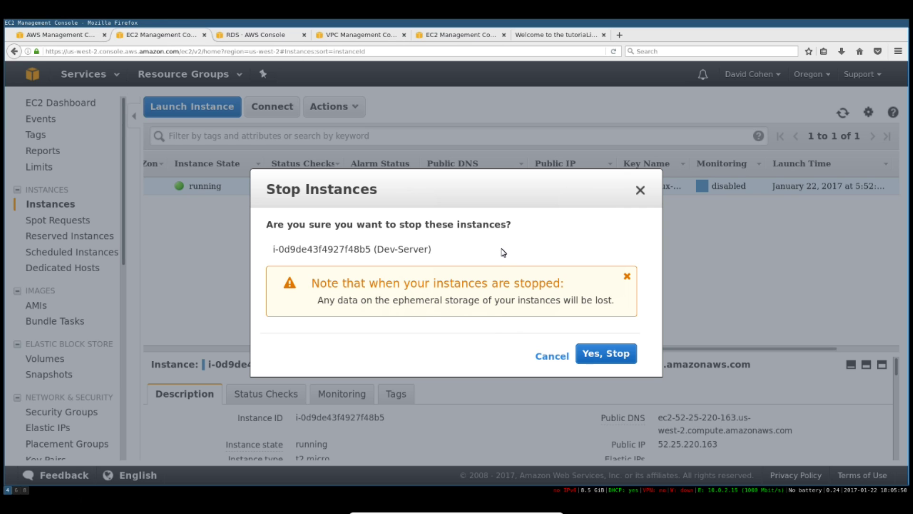
{"action": "left_click", "coordinate": [597, 357]}
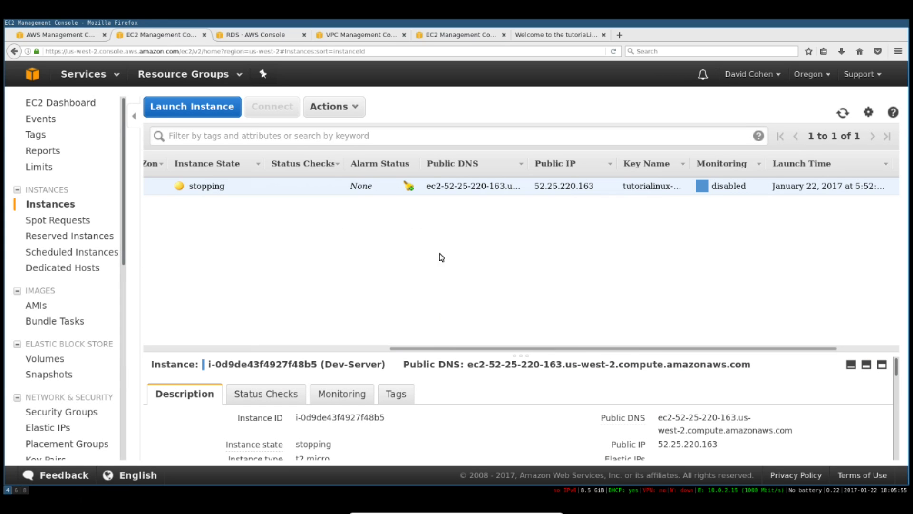
{"action": "left_click", "coordinate": [25, 488]}
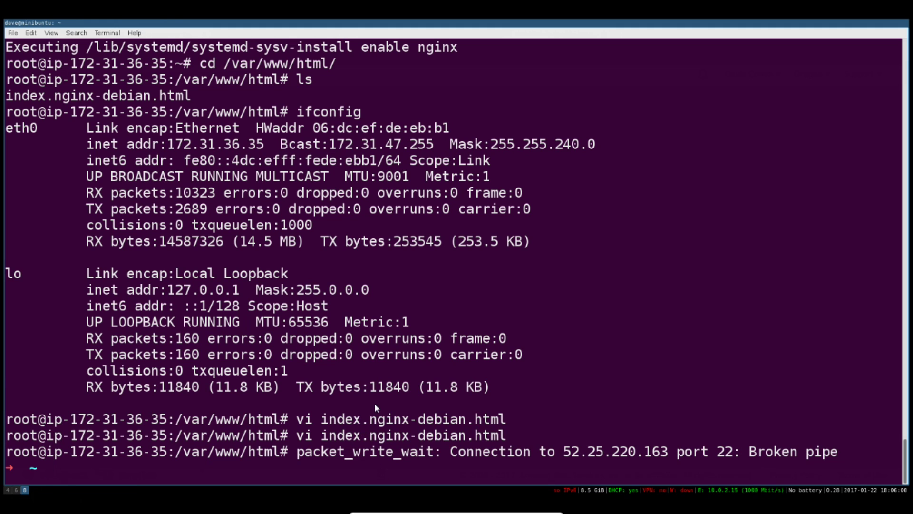
{"action": "left_click", "coordinate": [7, 490]}
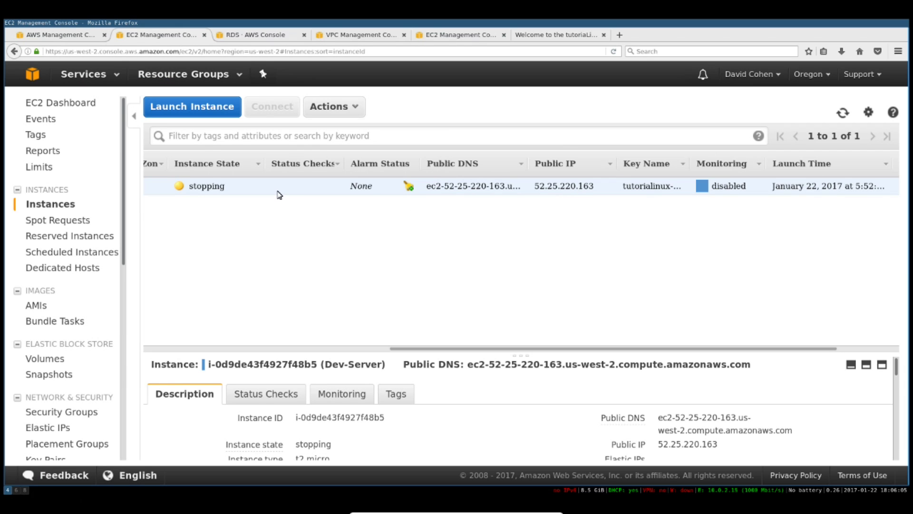
Step: Create an image of the Dev-Server instance named "tutorialinux-aws-appserver-v1" with the description "Version 1 golden image"
{"action": "right_click", "coordinate": [279, 194]}
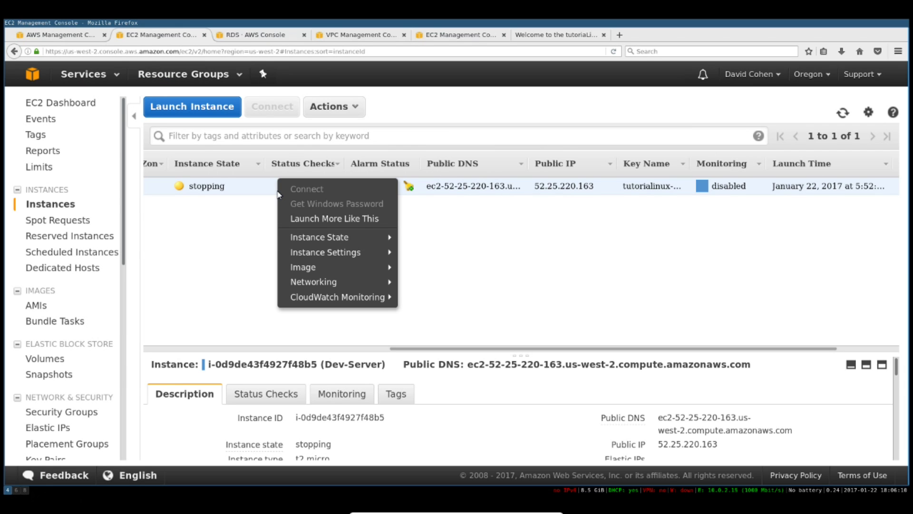
{"action": "mouse_move", "coordinate": [345, 274]}
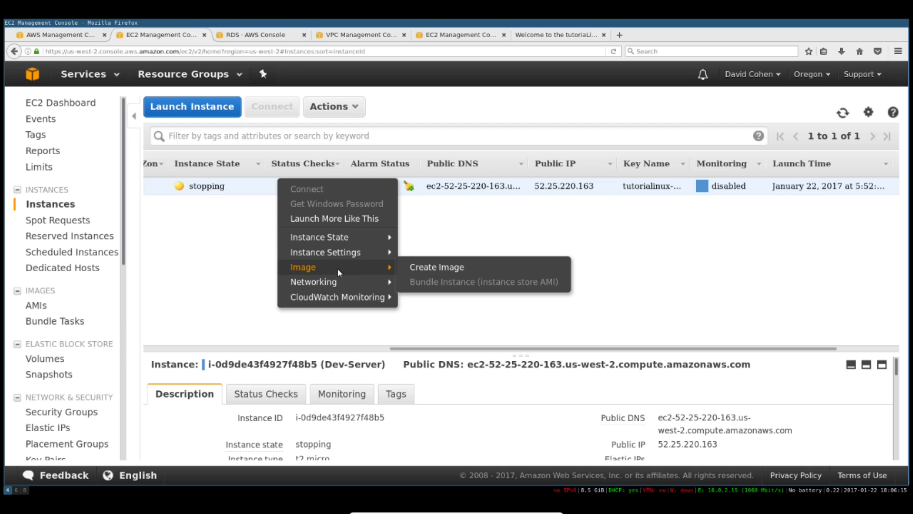
{"action": "left_click", "coordinate": [439, 267]}
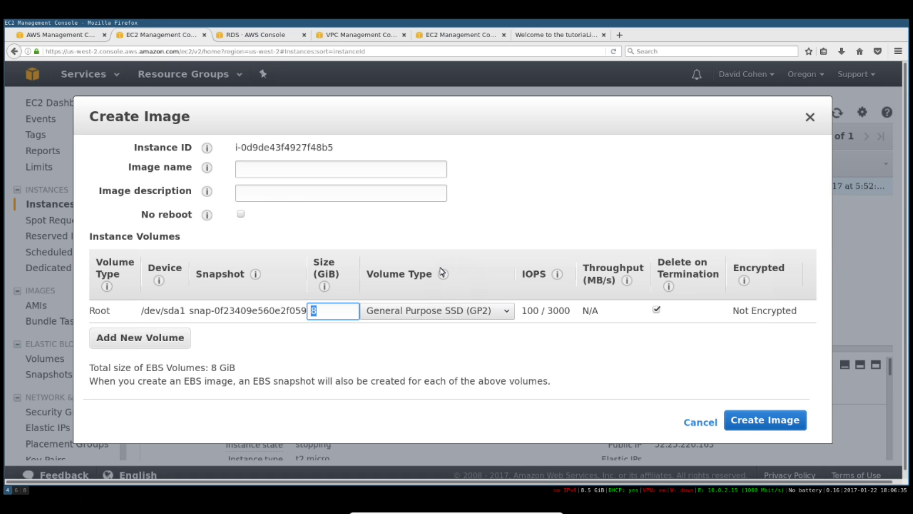
{"action": "left_click", "coordinate": [278, 175]}
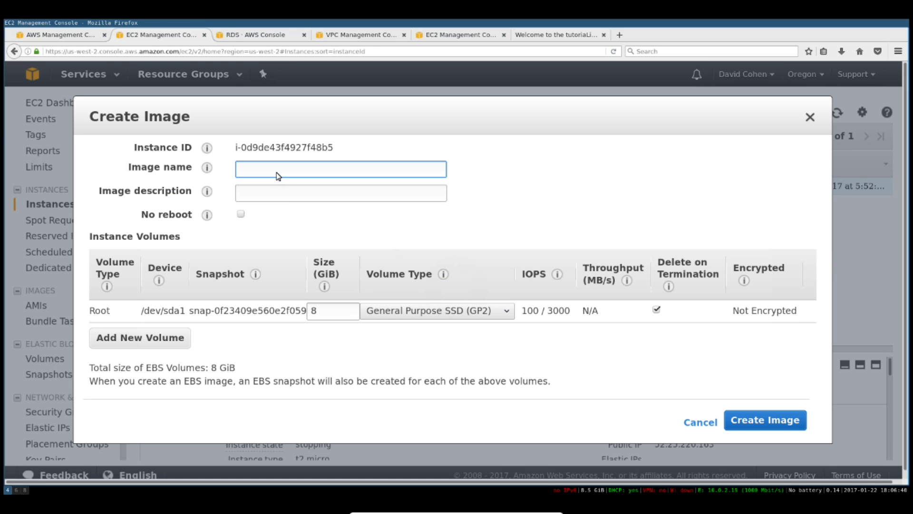
{"action": "type", "text": "tutorialinux-aws-appse"}
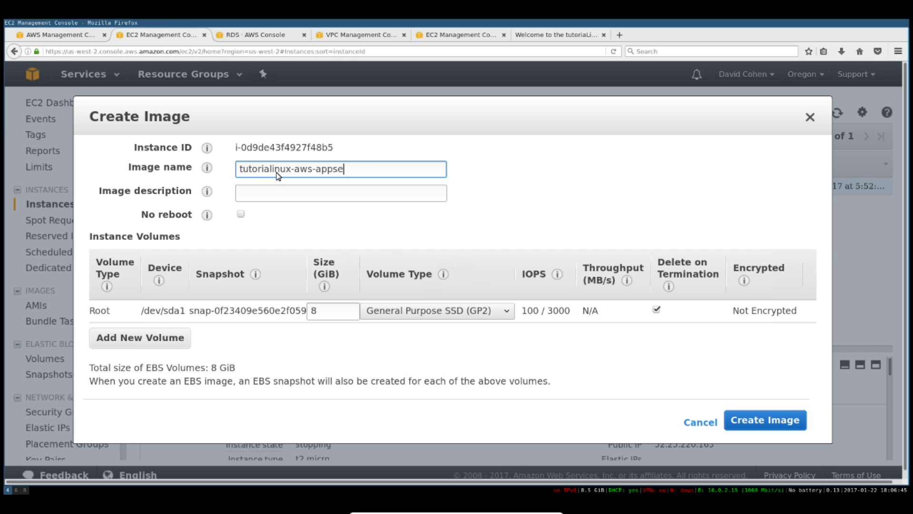
{"action": "type", "text": "rver-v1"}
{"action": "left_click", "coordinate": [265, 199]}
{"action": "type", "text": "Version 1 golden image"}
{"action": "double_click", "coordinate": [335, 313]}
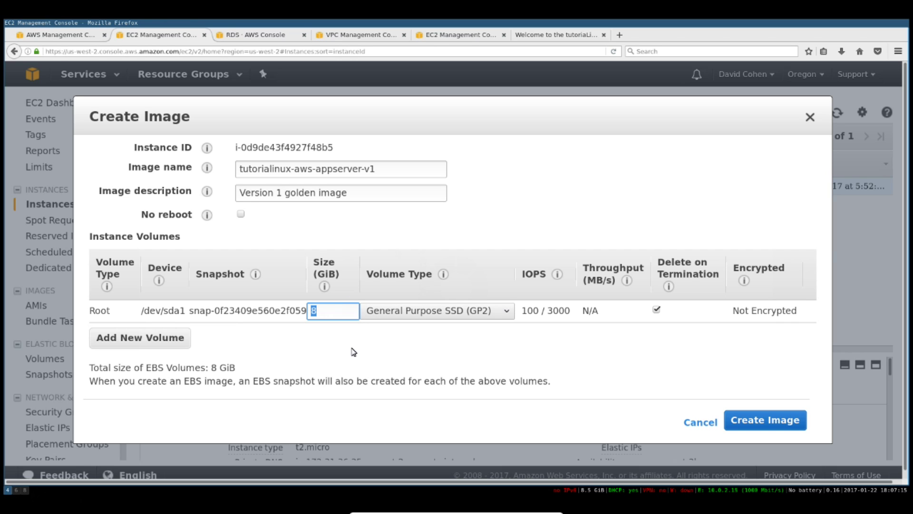
{"action": "left_click", "coordinate": [667, 346]}
{"action": "left_click", "coordinate": [752, 422]}
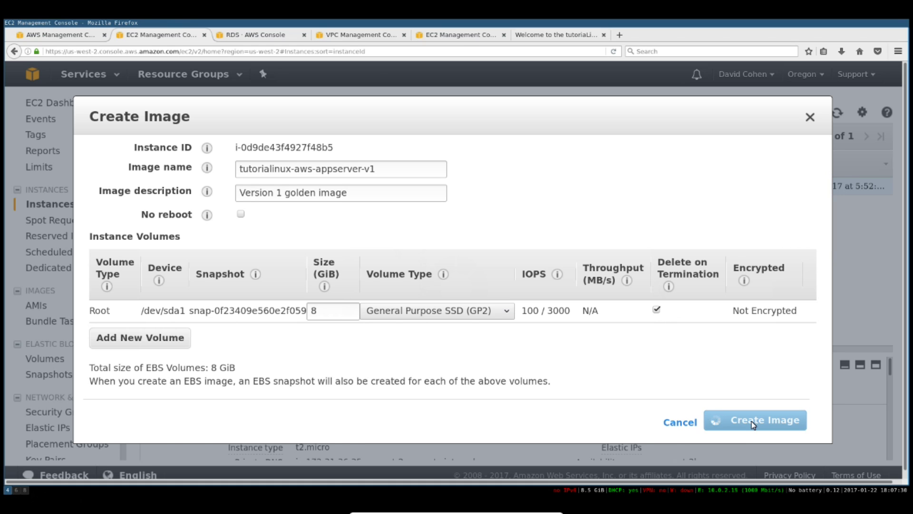
{"action": "left_click", "coordinate": [724, 351]}
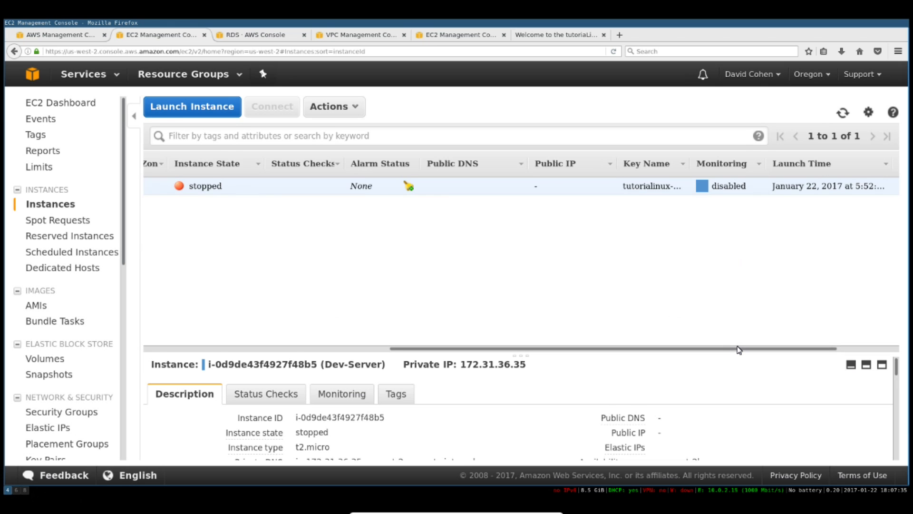
Step: Check the snapshots and the AMIs owned by the account, clearing the search filter and widening the AMI Name column
{"action": "left_click", "coordinate": [61, 376]}
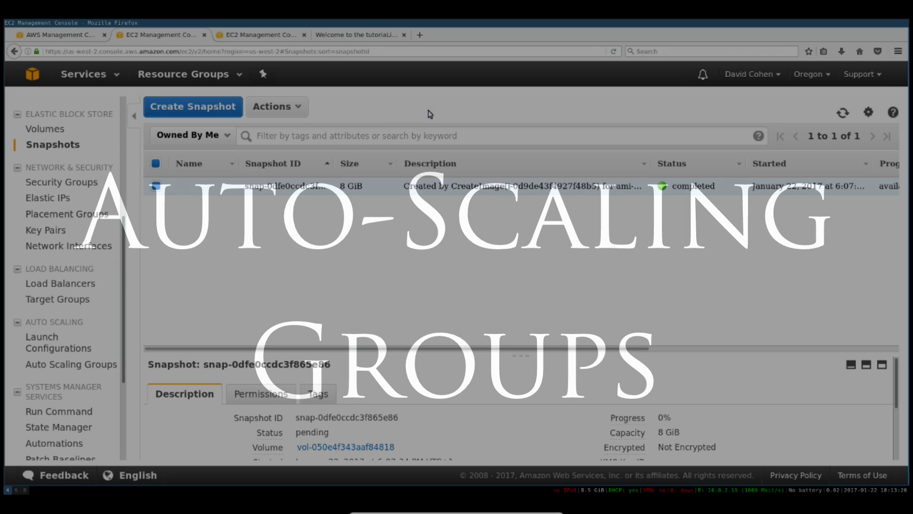
{"action": "scroll", "coordinate": [67, 222], "scroll_direction": "up", "scroll_amount": 5}
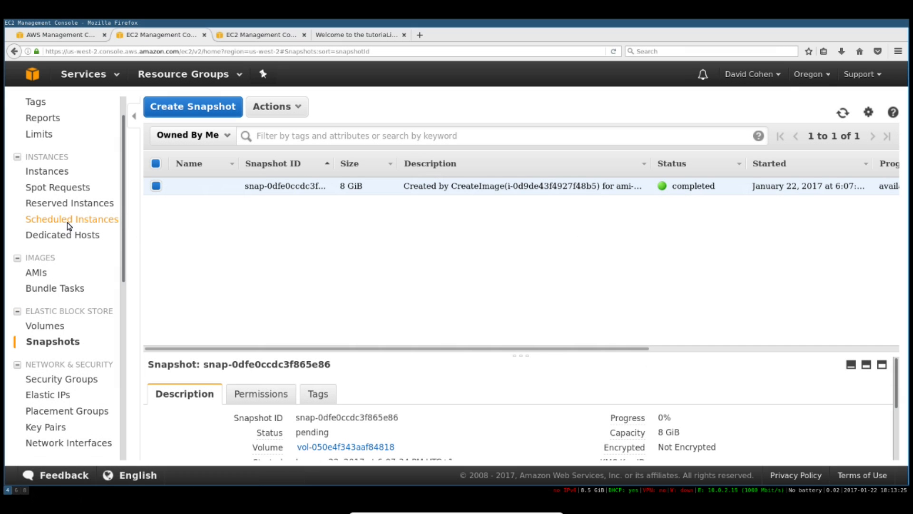
{"action": "left_click", "coordinate": [33, 273]}
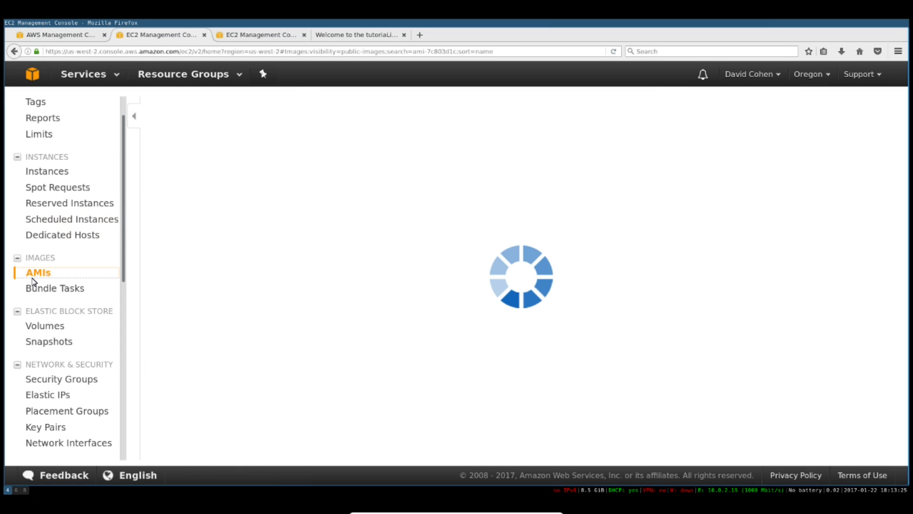
{"action": "left_click", "coordinate": [200, 141]}
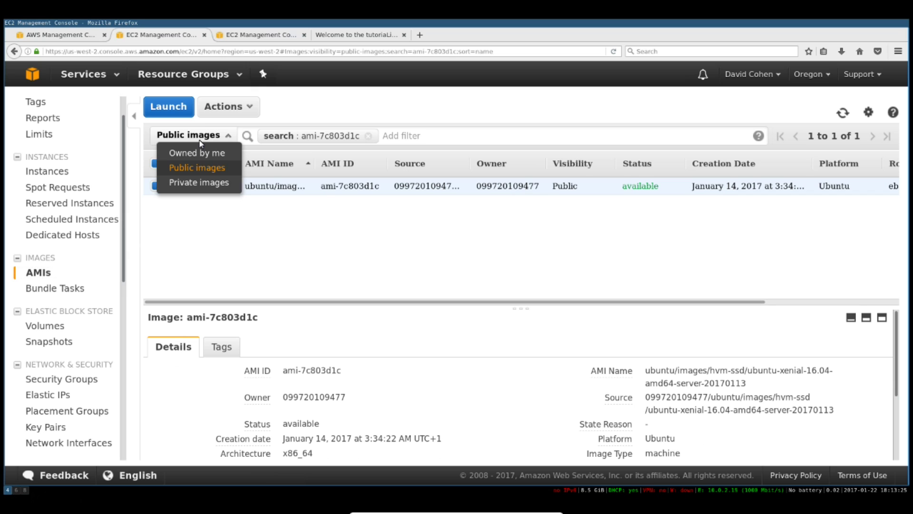
{"action": "left_click", "coordinate": [199, 152]}
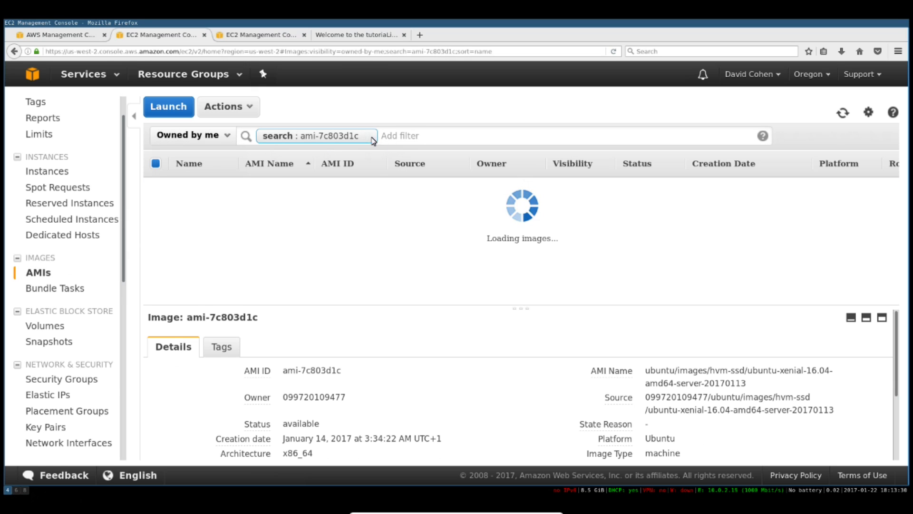
{"action": "left_click", "coordinate": [368, 137]}
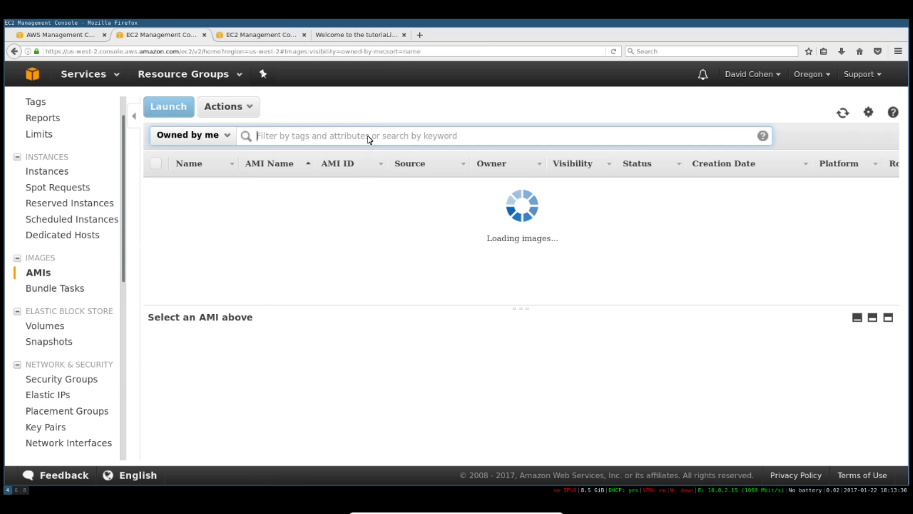
{"action": "left_click", "coordinate": [341, 98]}
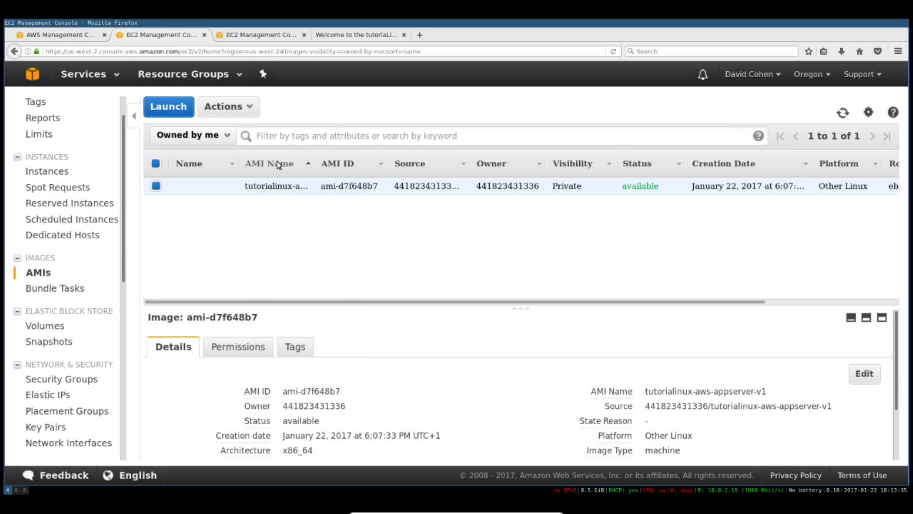
{"action": "left_click_drag", "start_coordinate": [314, 166], "coordinate": [388, 162]}
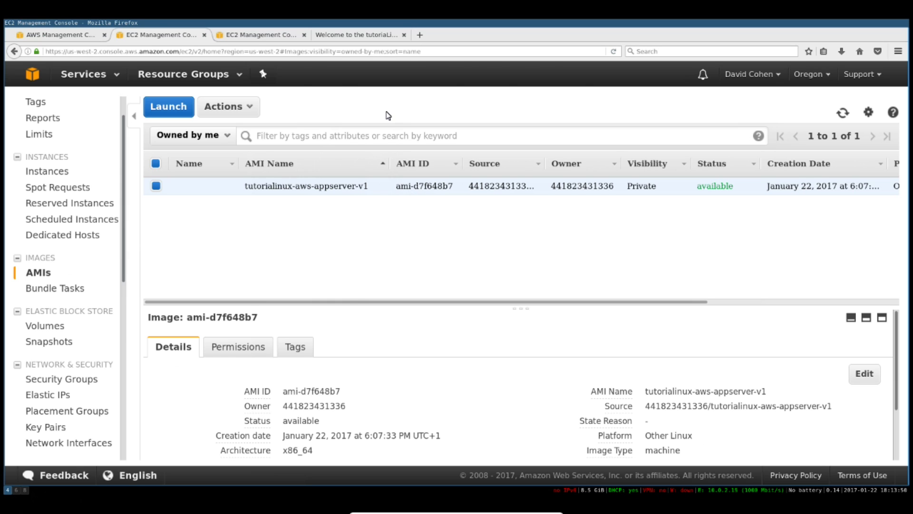
Step: View the tutoriaLinux AWS demo web page and return to the AMI list
{"action": "left_click", "coordinate": [334, 34]}
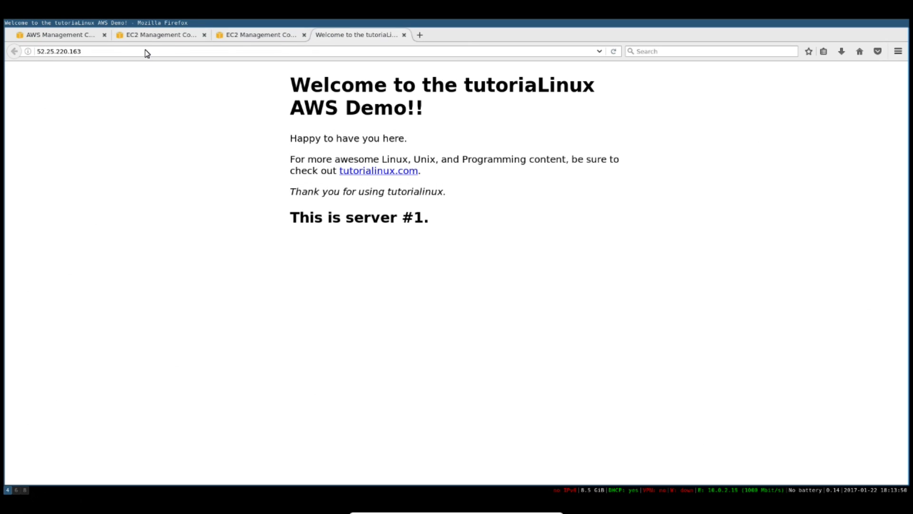
{"action": "left_click", "coordinate": [145, 37]}
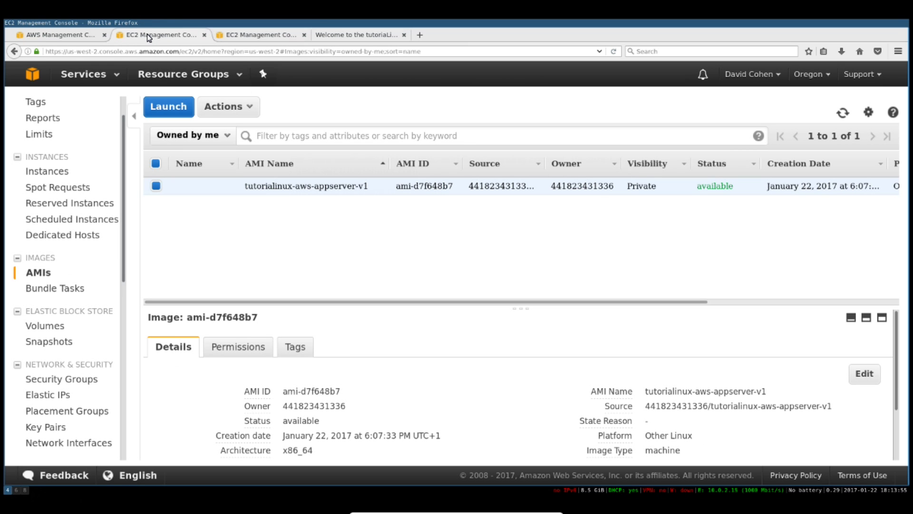
Step: Start a new Auto Scaling group and base its launch configuration on the self-owned AMI tutorialinux-aws-appserver-v1
{"action": "left_click", "coordinate": [240, 38]}
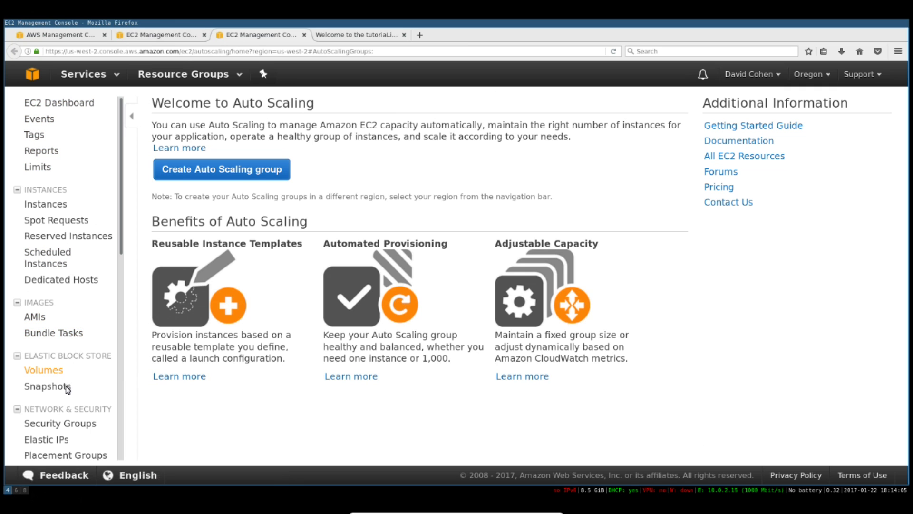
{"action": "scroll", "coordinate": [67, 389], "scroll_direction": "down", "scroll_amount": 1}
{"action": "scroll", "coordinate": [66, 390], "scroll_direction": "down", "scroll_amount": 6}
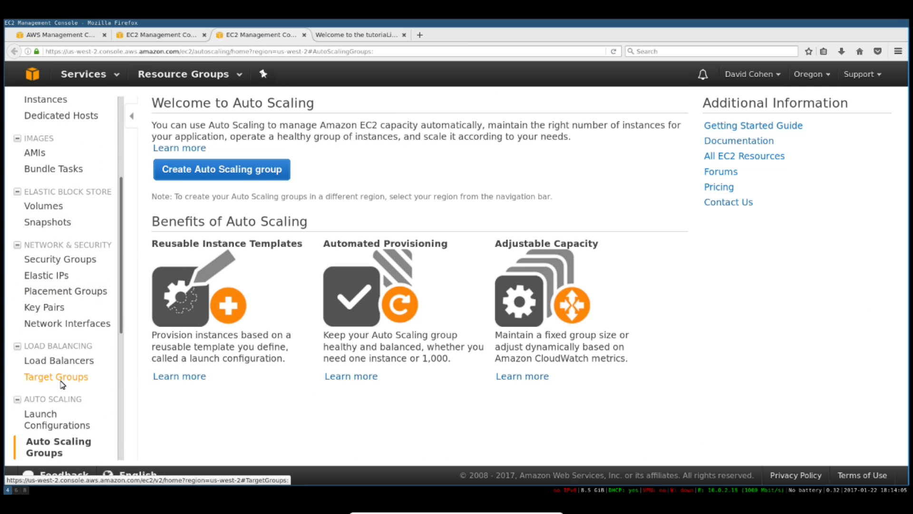
{"action": "scroll", "coordinate": [61, 383], "scroll_direction": "down", "scroll_amount": 2}
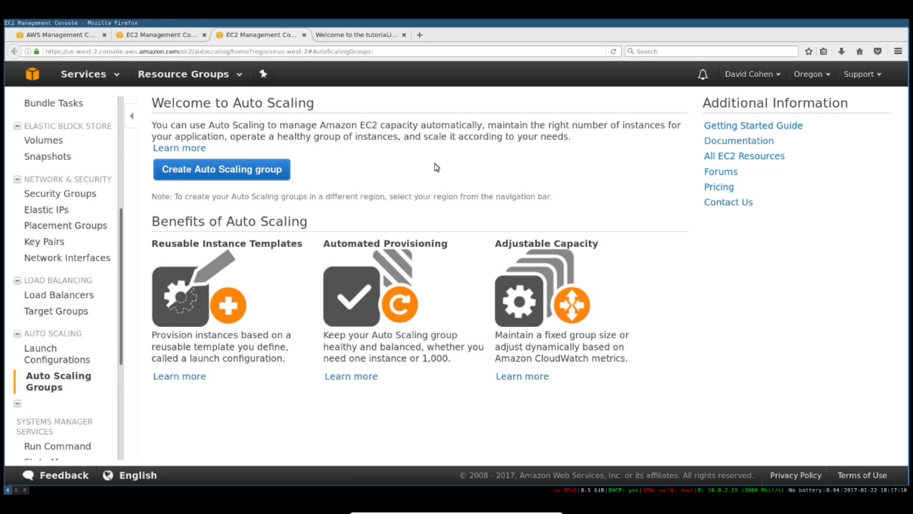
{"action": "left_click", "coordinate": [231, 174]}
{"action": "scroll", "coordinate": [369, 222], "scroll_direction": "down", "scroll_amount": 3}
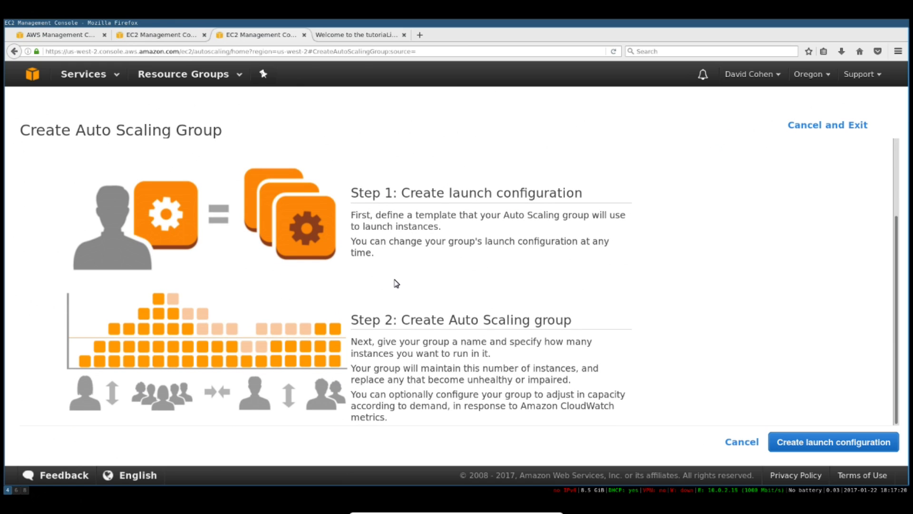
{"action": "left_click", "coordinate": [804, 442]}
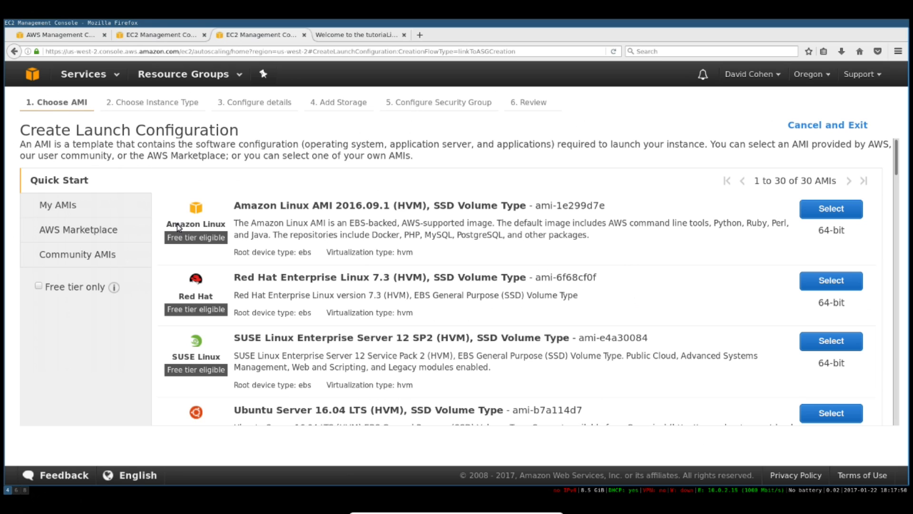
{"action": "left_click", "coordinate": [61, 210]}
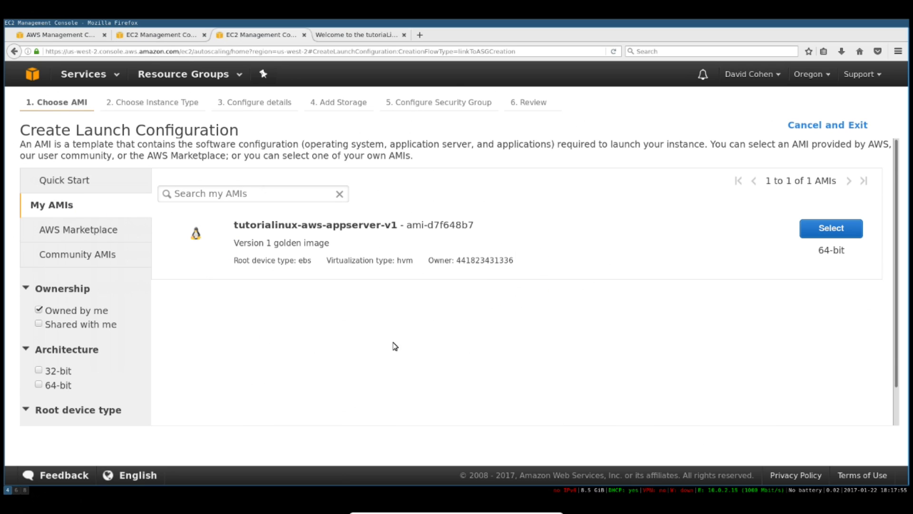
{"action": "left_click", "coordinate": [826, 229]}
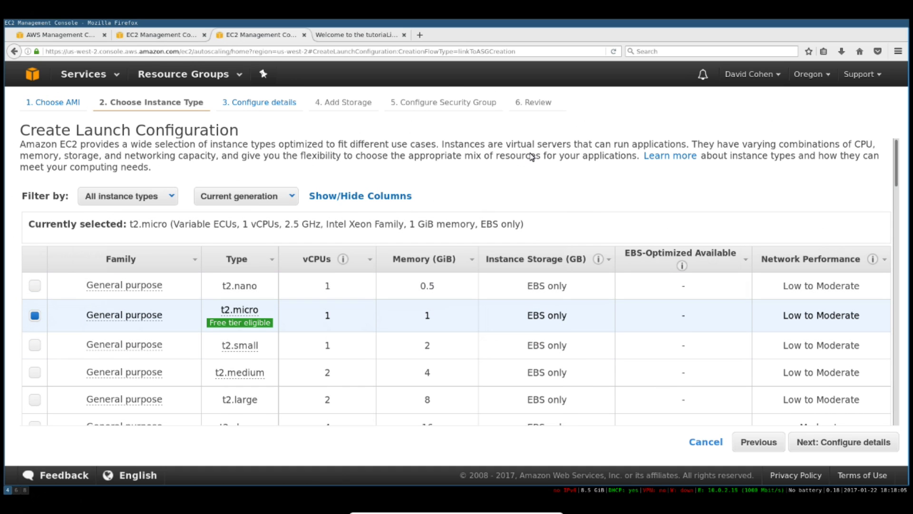
Step: Look through the available instance types, keep t2.micro and proceed to the launch configuration details
{"action": "scroll", "coordinate": [522, 187], "scroll_direction": "down", "scroll_amount": 8}
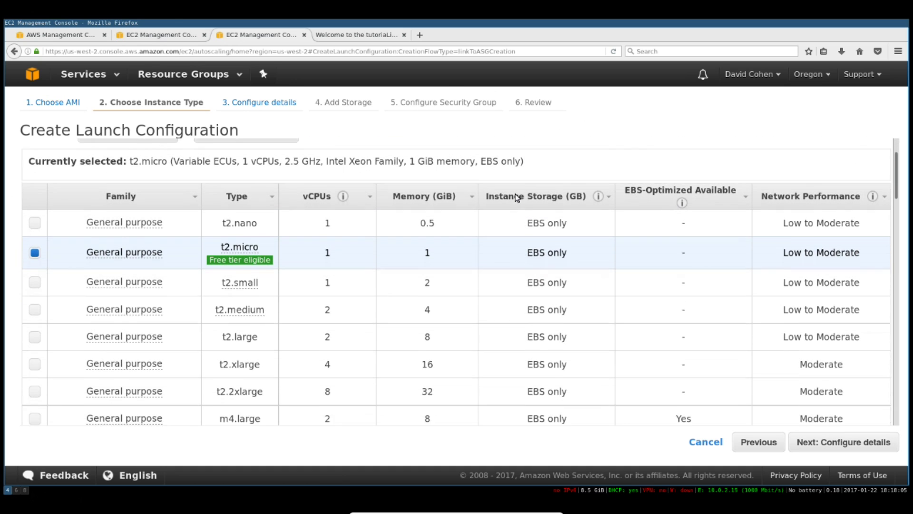
{"action": "scroll", "coordinate": [516, 197], "scroll_direction": "down", "scroll_amount": 5}
{"action": "scroll", "coordinate": [516, 198], "scroll_direction": "up", "scroll_amount": 5}
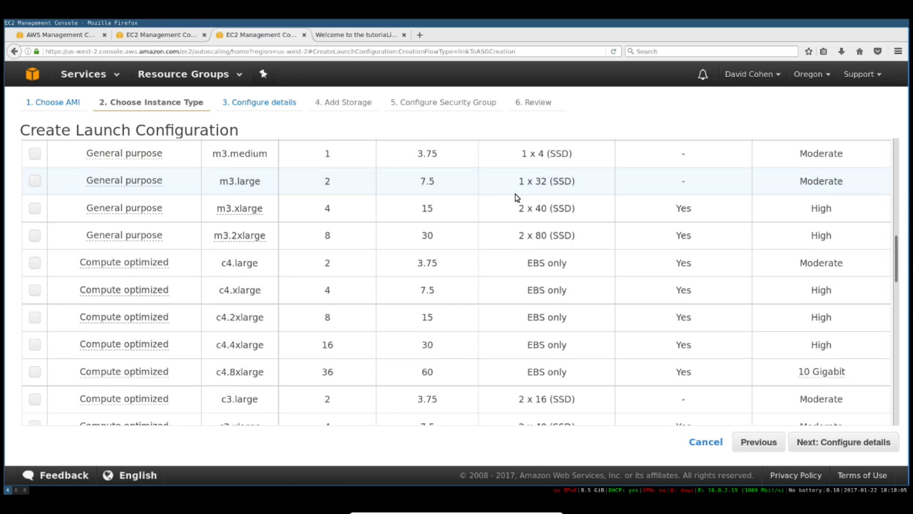
{"action": "left_click", "coordinate": [857, 445]}
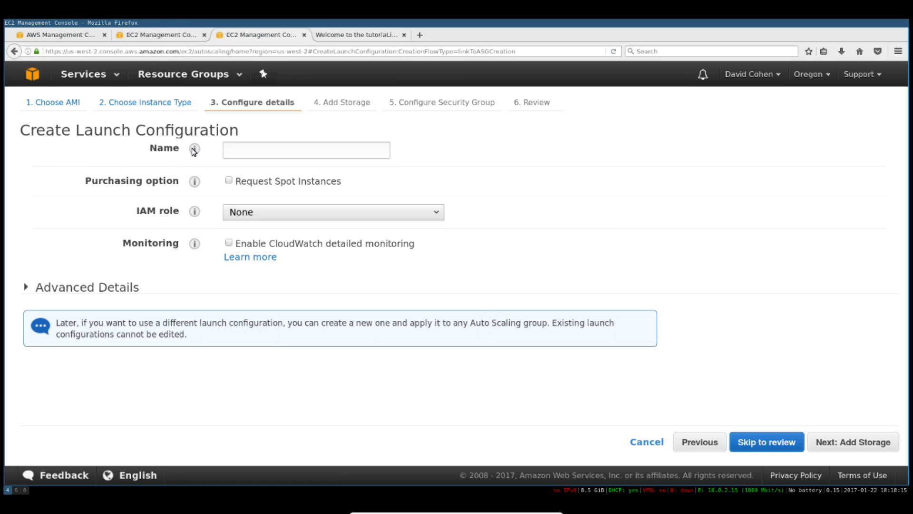
Step: Name the launch configuration tutorialinux-appserver-launchconfig-v1
{"action": "mouse_move", "coordinate": [195, 151]}
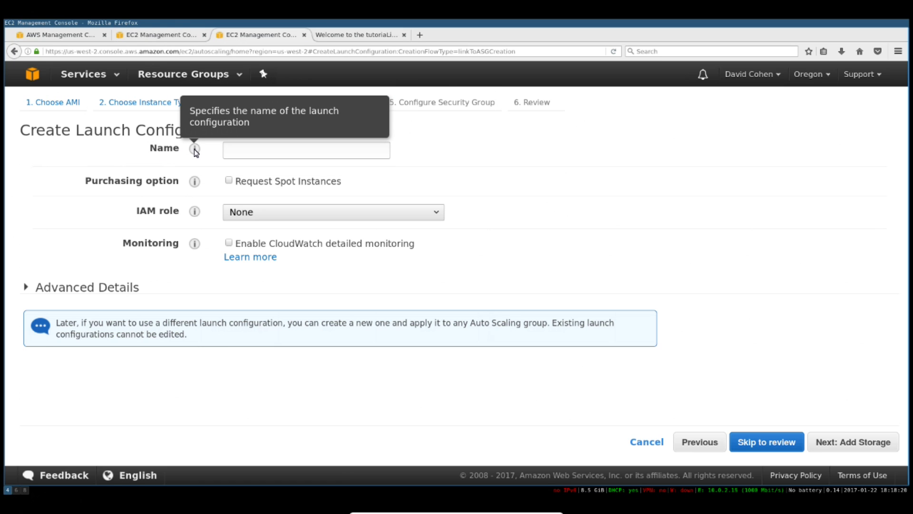
{"action": "left_click", "coordinate": [257, 155]}
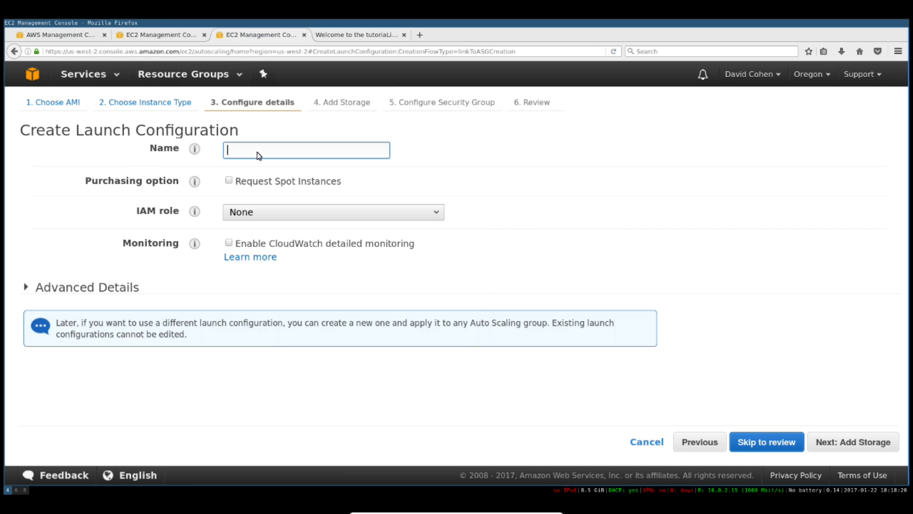
{"action": "type", "text": "tutori"}
{"action": "type", "text": "nux"}
{"action": "type", "text": "-appserver-launchconfig-v1"}
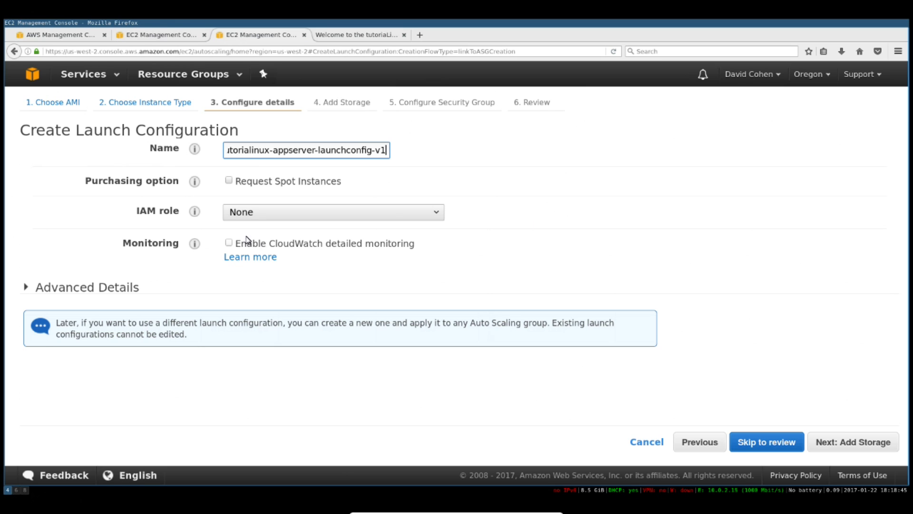
Step: Draft a user data script with #!/bin/bash, cd /my/app, git pull and ./start-app || systemctl start myapp, and clear it again
{"action": "mouse_move", "coordinate": [196, 250]}
{"action": "left_click", "coordinate": [78, 289]}
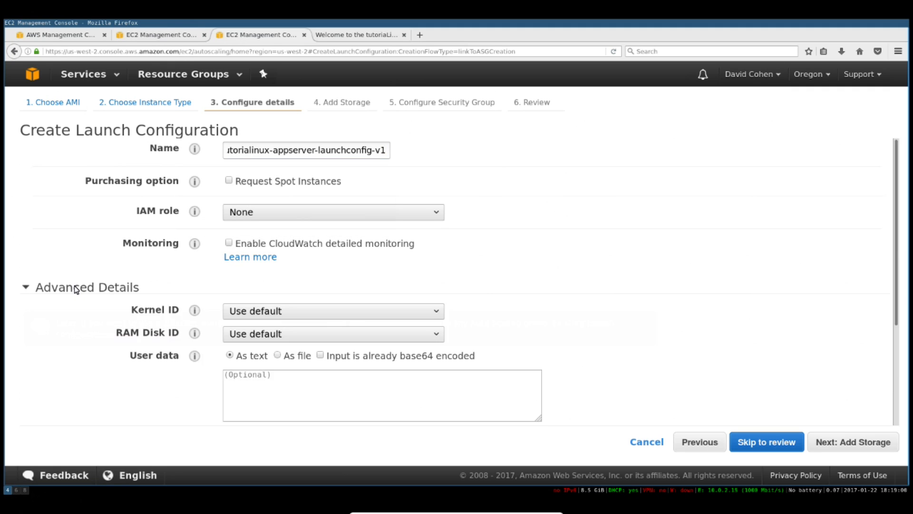
{"action": "scroll", "coordinate": [127, 251], "scroll_direction": "down", "scroll_amount": 5}
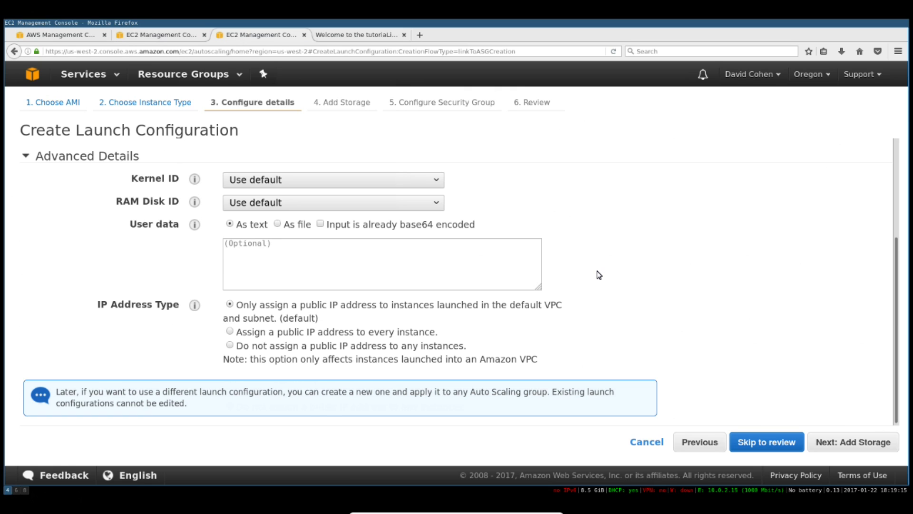
{"action": "left_click", "coordinate": [312, 266]}
{"action": "type", "text": "#!/bin/bash"}
{"action": "key", "text": "Return"}
{"action": "type", "text": "cd /my/app"}
{"action": "key", "text": "Return"}
{"action": "type", "text": "git pull"}
{"action": "key", "text": "Return"}
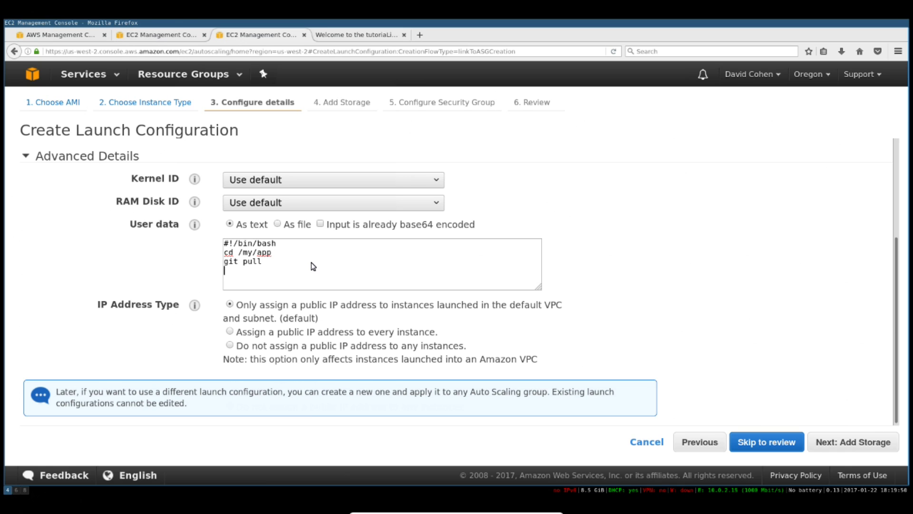
{"action": "type", "text": "./start-app || systemctl start myapp"}
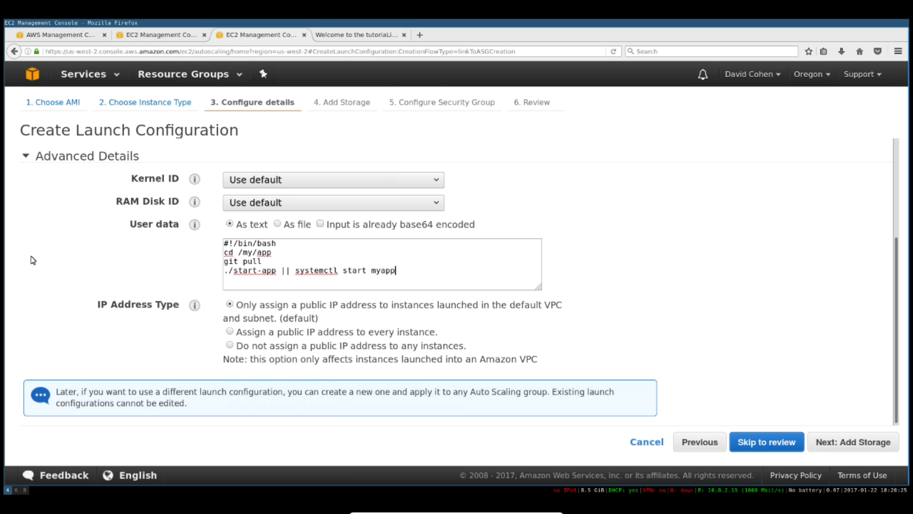
{"action": "key", "text": "ctrl+a"}
{"action": "key", "text": "BackSpace"}
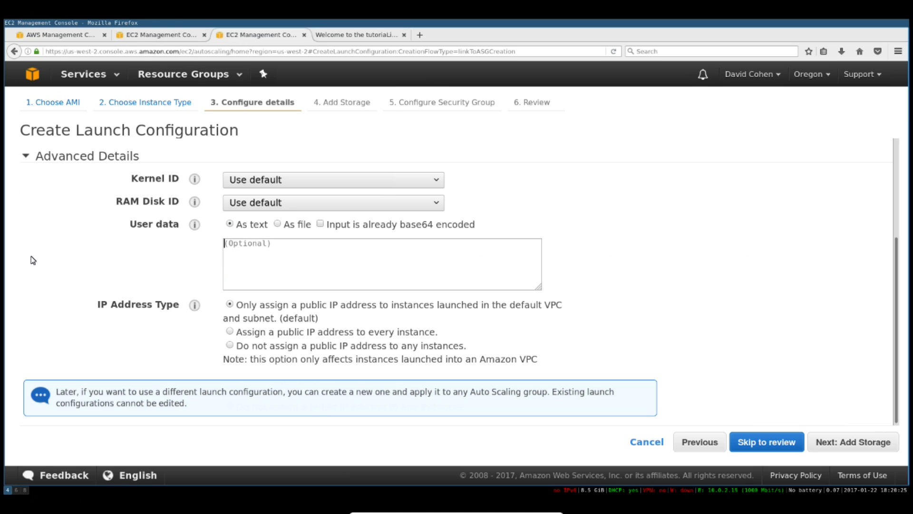
Step: Keep the configuration name and the default root volume storage, and proceed to the security group settings
{"action": "scroll", "coordinate": [59, 258], "scroll_direction": "up", "scroll_amount": 5}
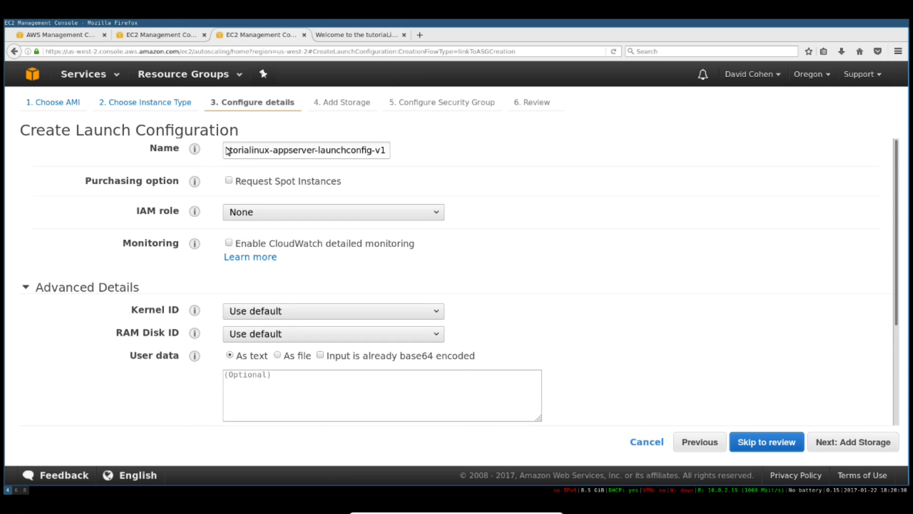
{"action": "triple_click", "coordinate": [240, 152]}
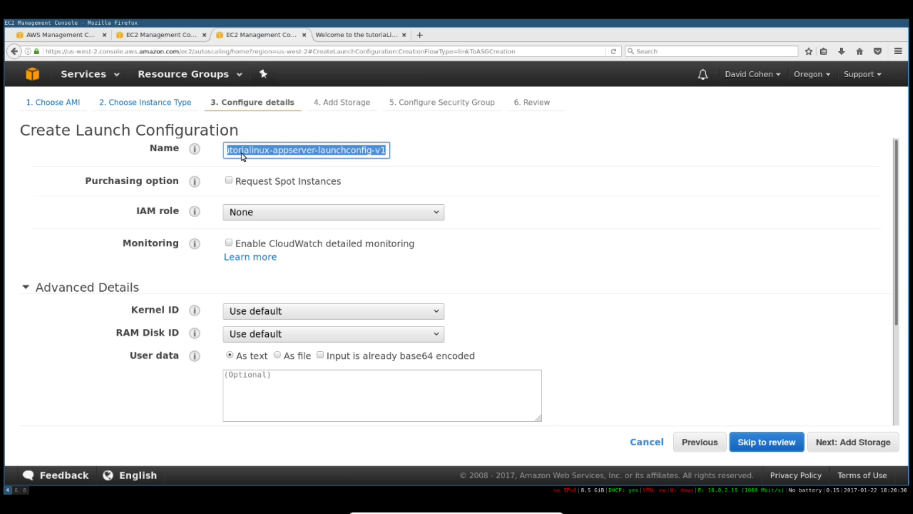
{"action": "left_click", "coordinate": [711, 328]}
{"action": "left_click", "coordinate": [830, 444]}
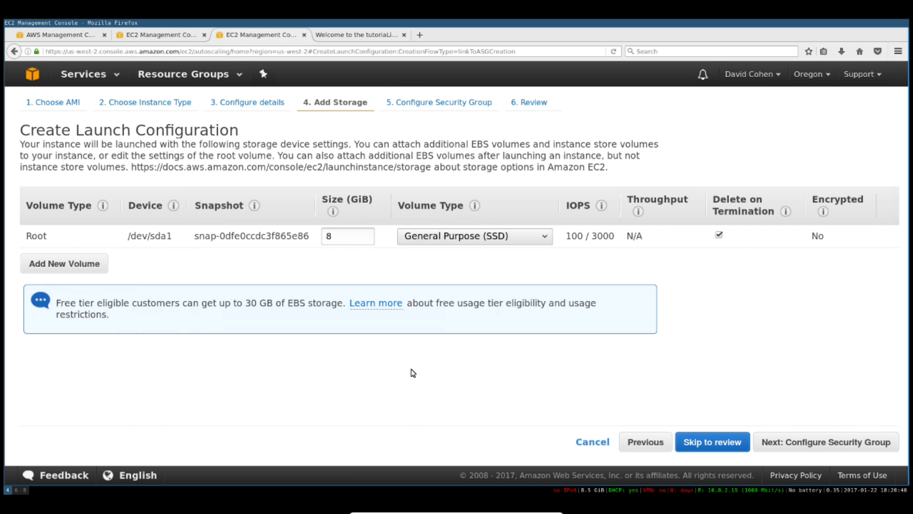
{"action": "left_click", "coordinate": [797, 445]}
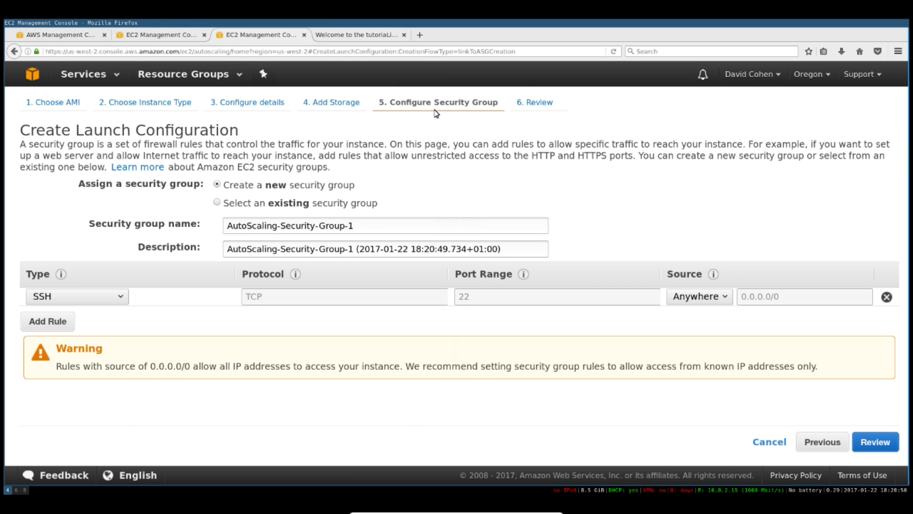
Step: Name the new security group tutorialinux-appserver-ASG-secgroup-v1 and describe it as "version 1 of our ASG secgroup"
{"action": "triple_click", "coordinate": [371, 233]}
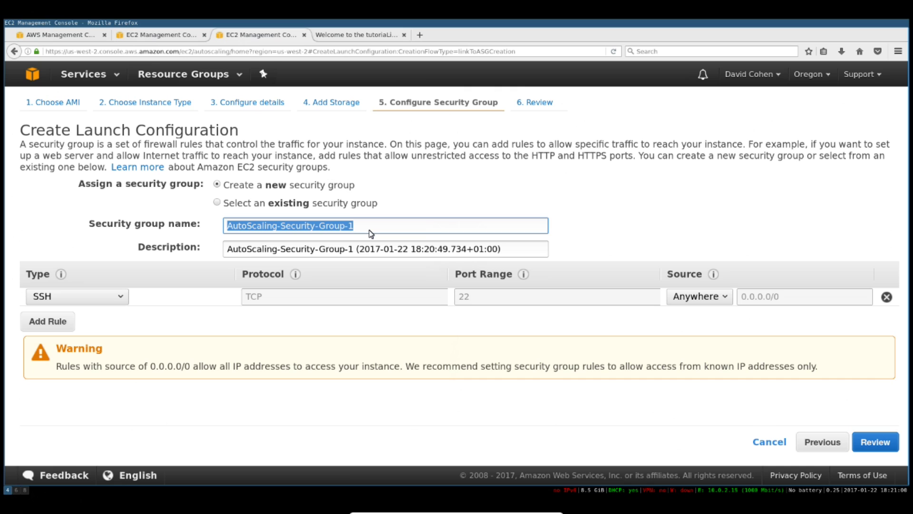
{"action": "type", "text": "tutorialinux-appserver-ASG-secgroup-v1"}
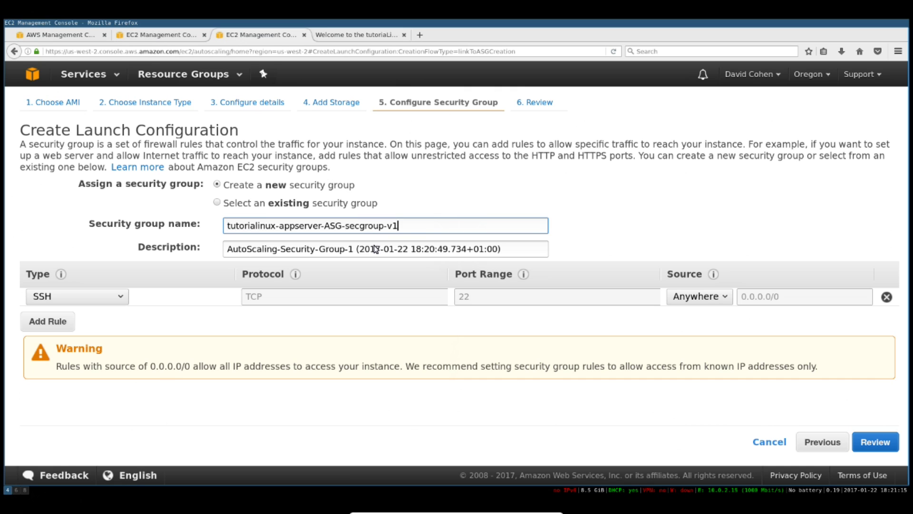
{"action": "triple_click", "coordinate": [376, 249]}
{"action": "key", "text": "BackSpace"}
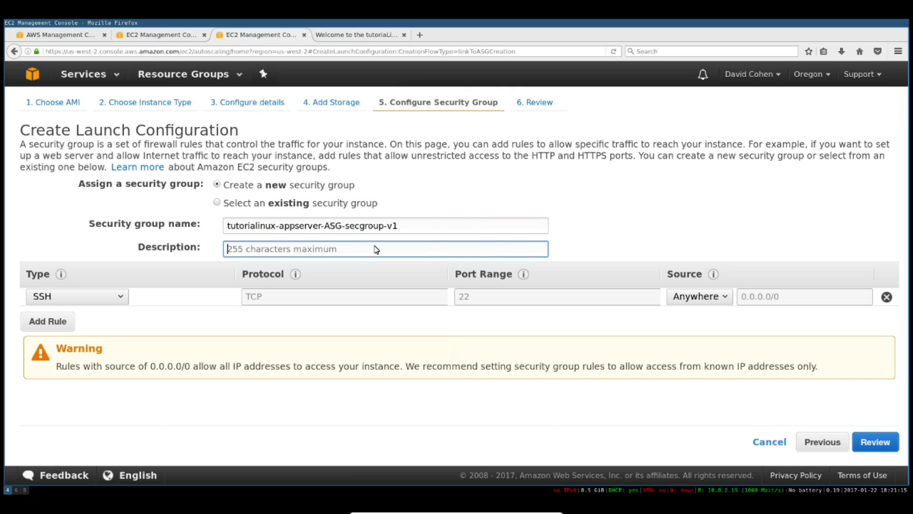
{"action": "type", "text": "version 1 of our ASG secgroup"}
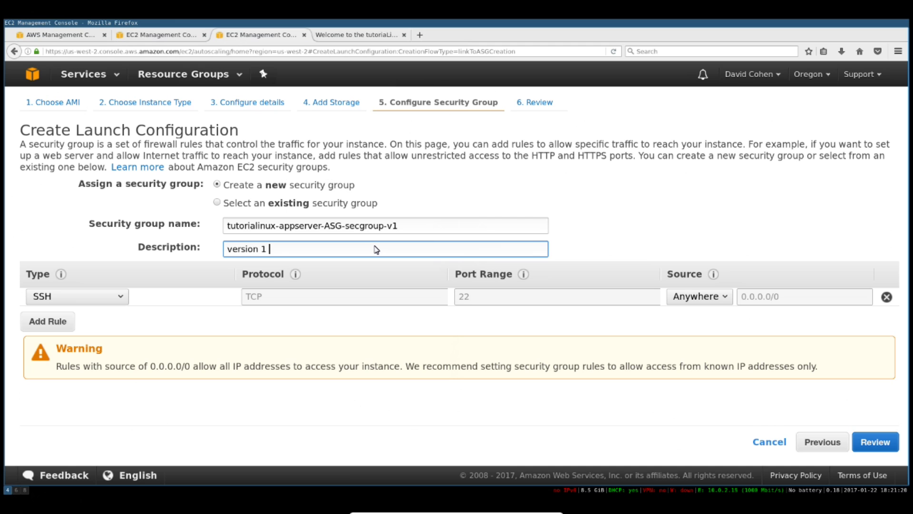
Step: Add an HTTP rule to the security group alongside the SSH rule
{"action": "left_click", "coordinate": [47, 322]}
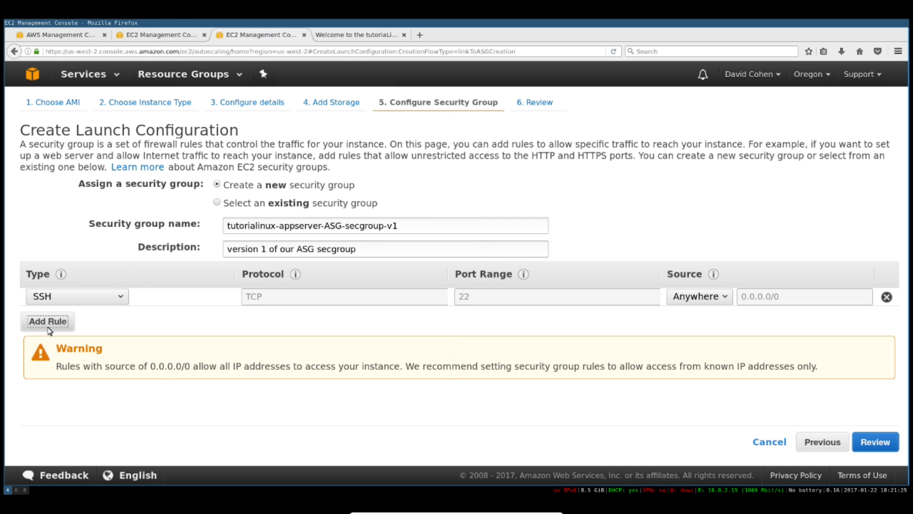
{"action": "left_click", "coordinate": [77, 314]}
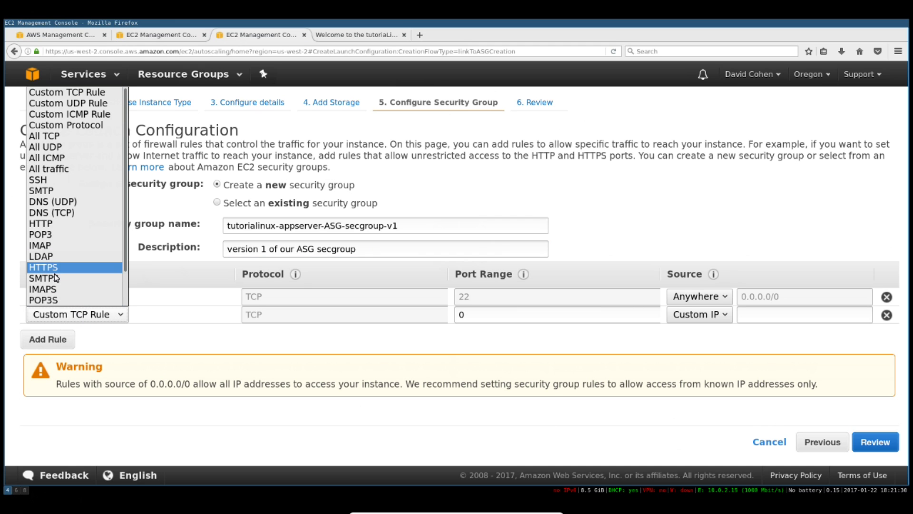
{"action": "left_click", "coordinate": [57, 223]}
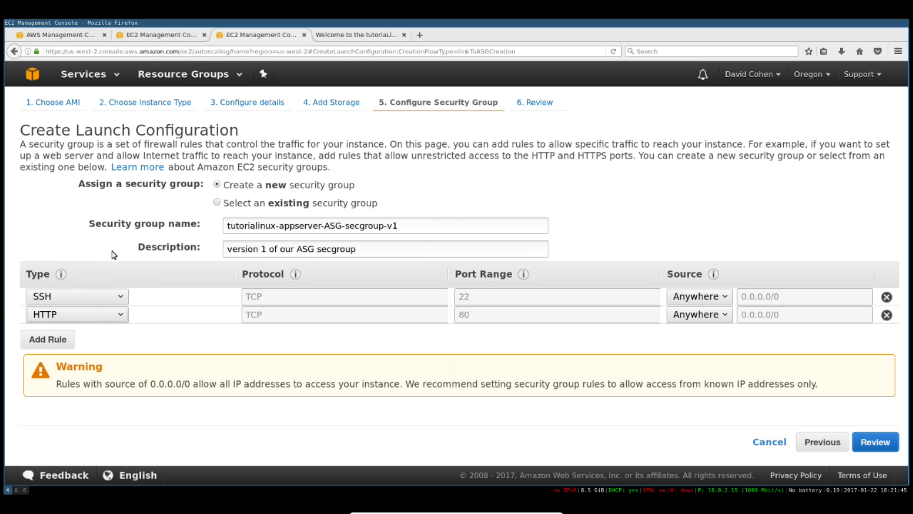
{"action": "left_click", "coordinate": [48, 339]}
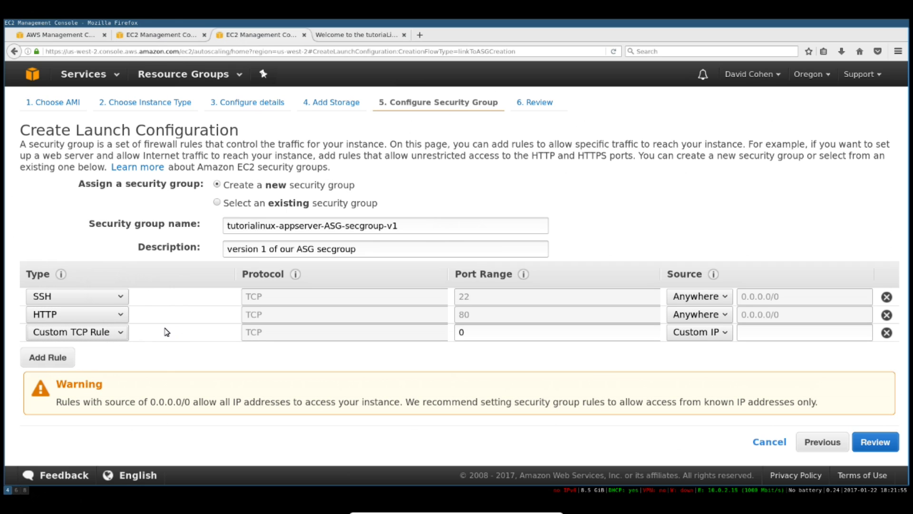
{"action": "left_click", "coordinate": [476, 333]}
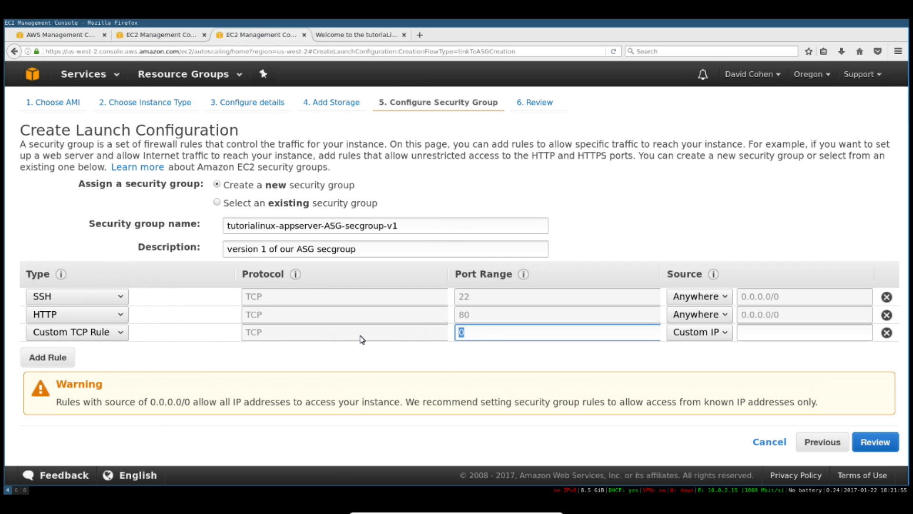
{"action": "left_click", "coordinate": [698, 332]}
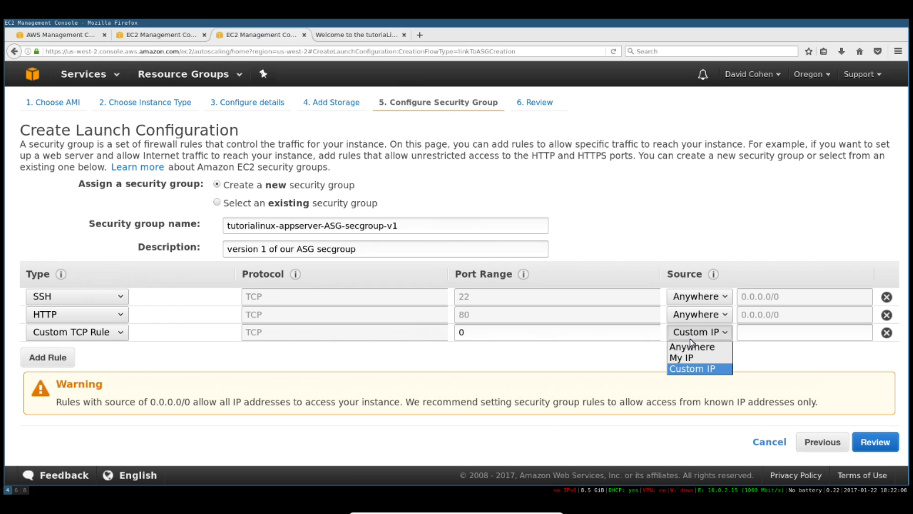
{"action": "left_click", "coordinate": [485, 360]}
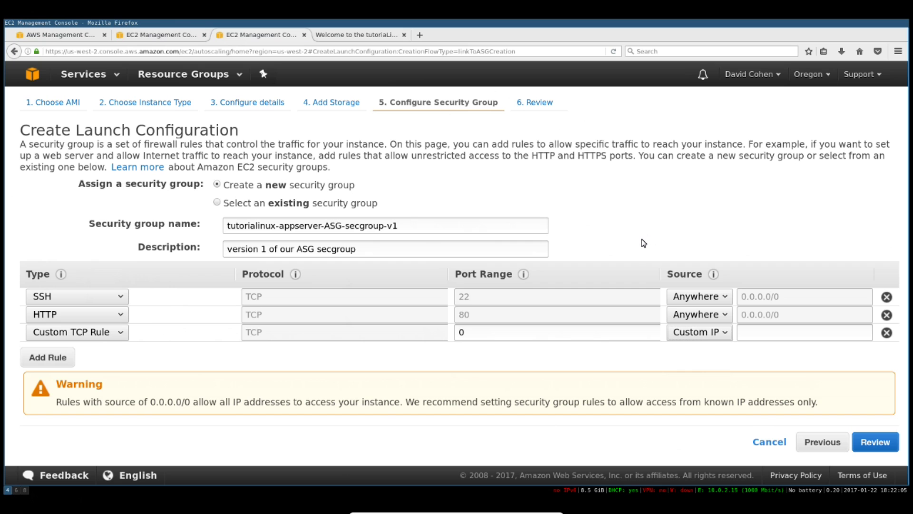
{"action": "left_click", "coordinate": [865, 447]}
{"action": "left_click", "coordinate": [884, 365]}
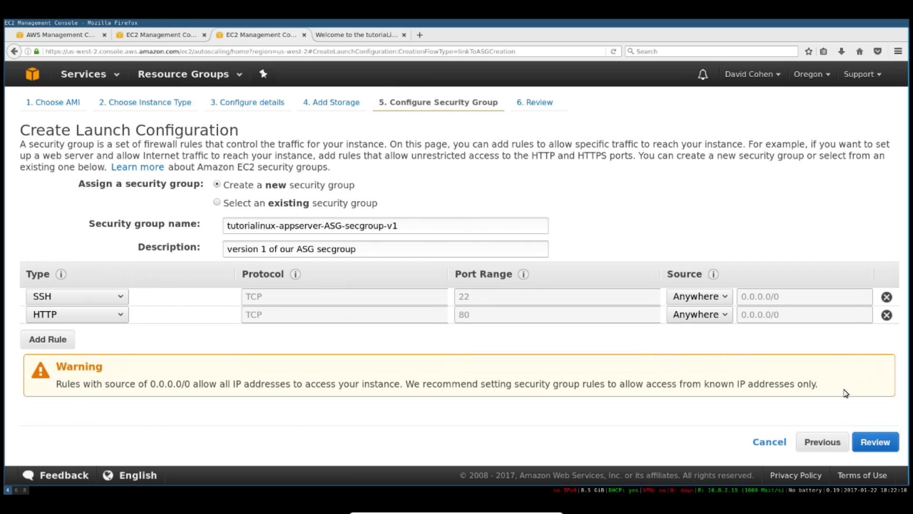
Step: Review the launch configuration's AMI, instance type, configuration details and security group rules
{"action": "left_click", "coordinate": [872, 449]}
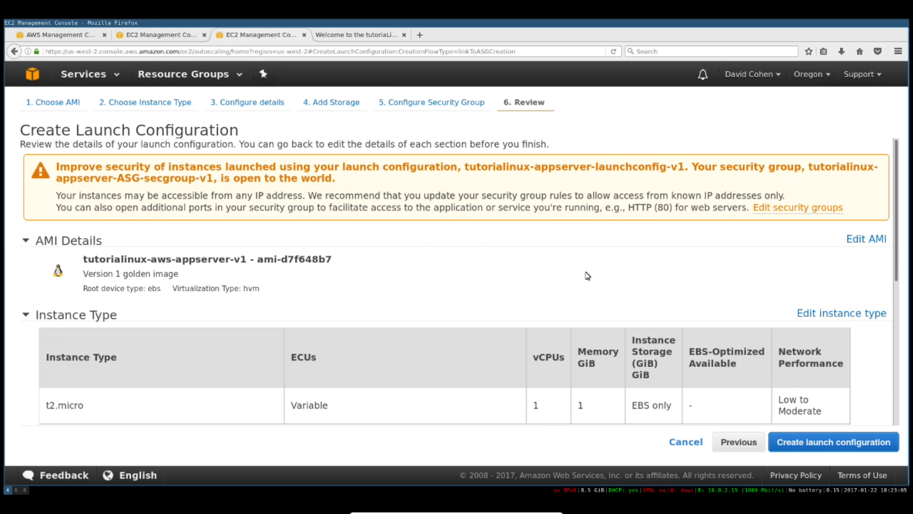
{"action": "scroll", "coordinate": [588, 276], "scroll_direction": "down", "scroll_amount": 4}
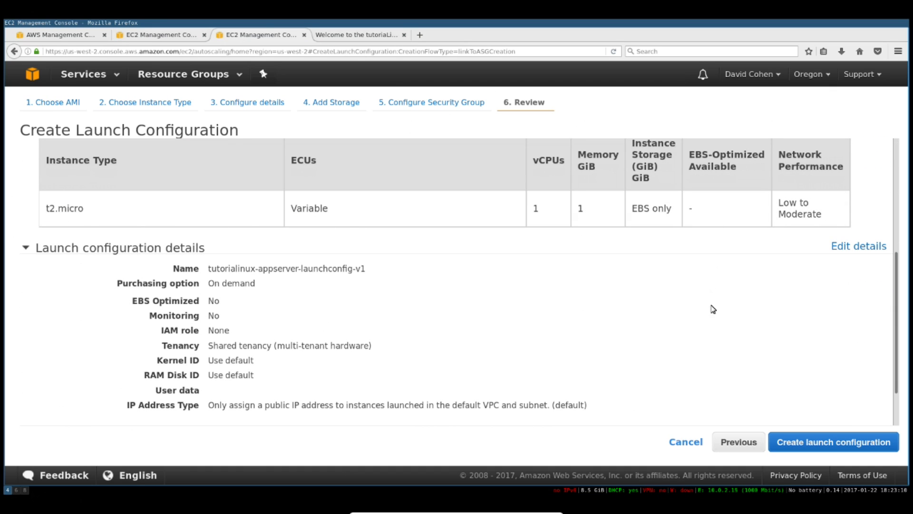
{"action": "scroll", "coordinate": [705, 312], "scroll_direction": "down", "scroll_amount": 1}
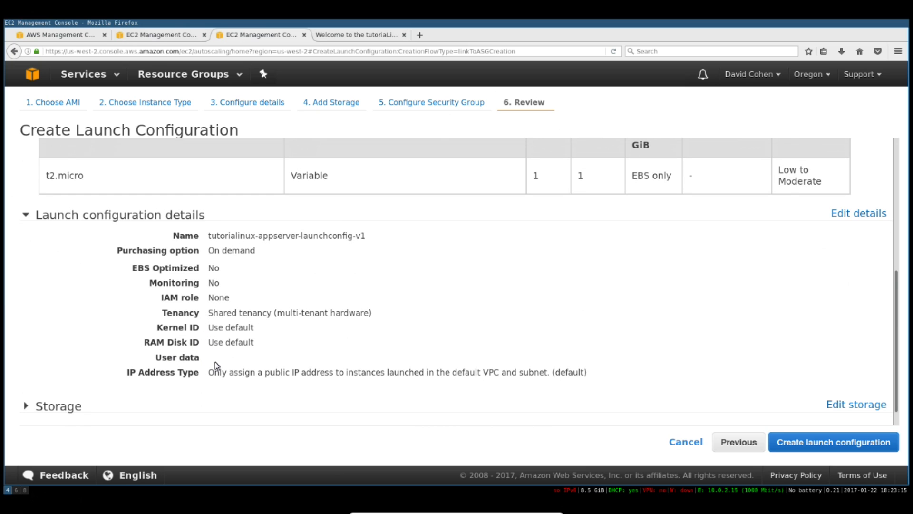
{"action": "scroll", "coordinate": [759, 310], "scroll_direction": "down", "scroll_amount": 1}
{"action": "left_click", "coordinate": [65, 388]}
{"action": "left_click", "coordinate": [66, 389]}
{"action": "left_click", "coordinate": [84, 413]}
{"action": "scroll", "coordinate": [186, 375], "scroll_direction": "down", "scroll_amount": 3}
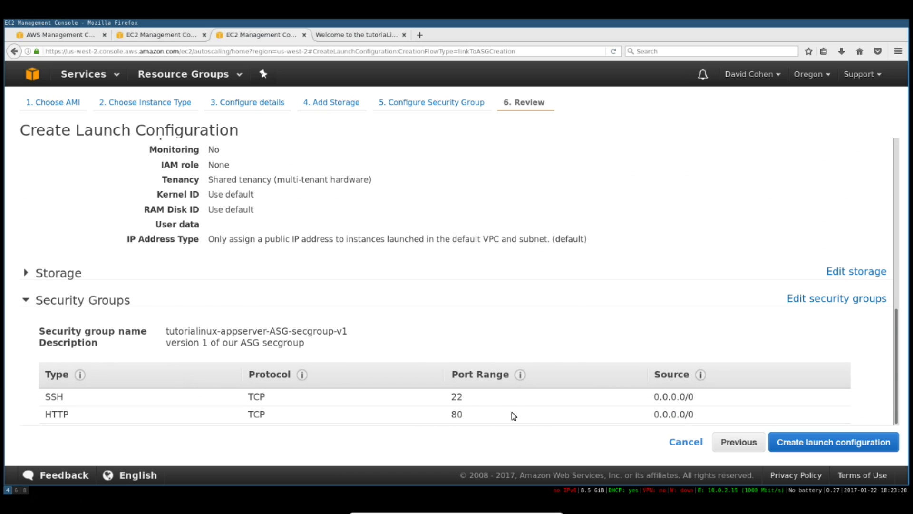
{"action": "scroll", "coordinate": [585, 337], "scroll_direction": "up", "scroll_amount": 5}
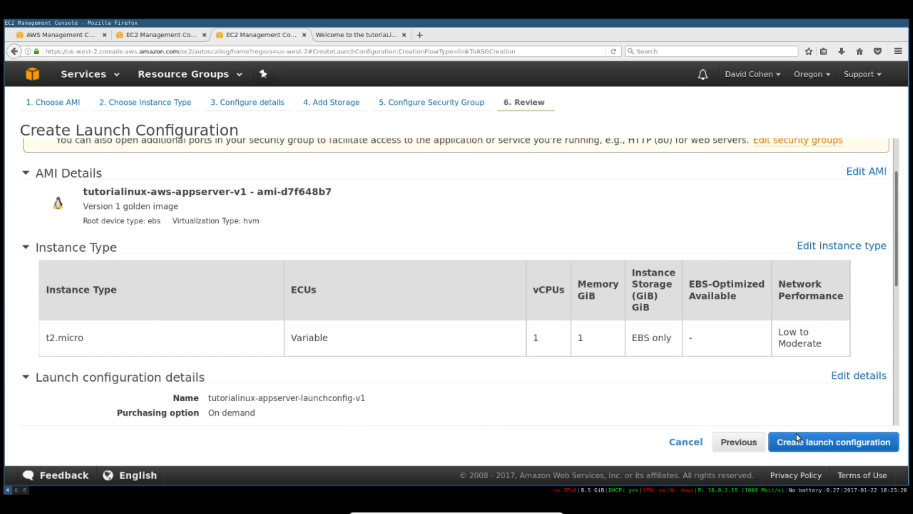
Step: Create the launch configuration with the existing key pair tutorialinux-aws-series, acknowledging access to its private key file
{"action": "left_click", "coordinate": [807, 446]}
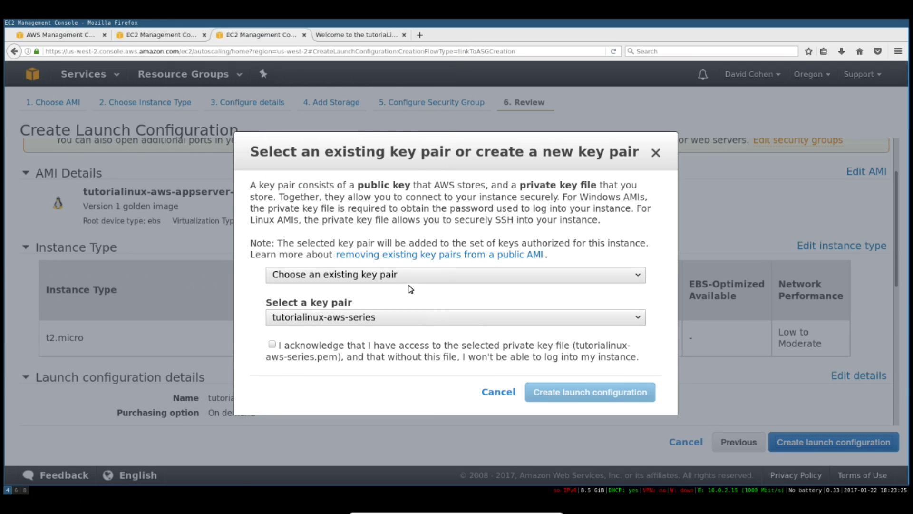
{"action": "left_click", "coordinate": [375, 276]}
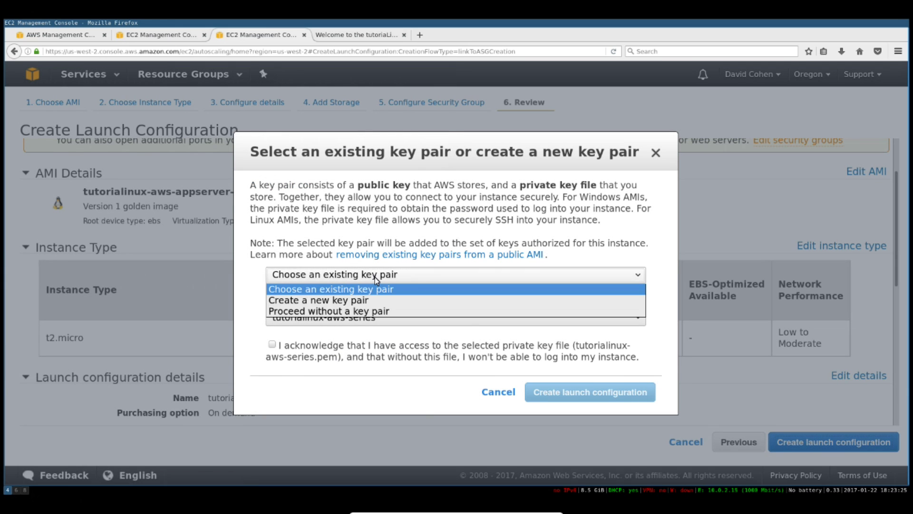
{"action": "left_click", "coordinate": [350, 269]}
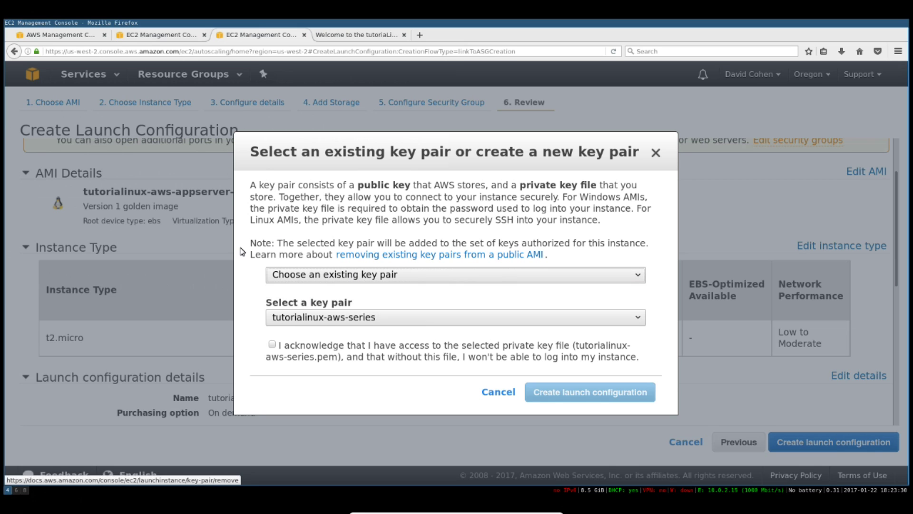
{"action": "left_click", "coordinate": [357, 317]}
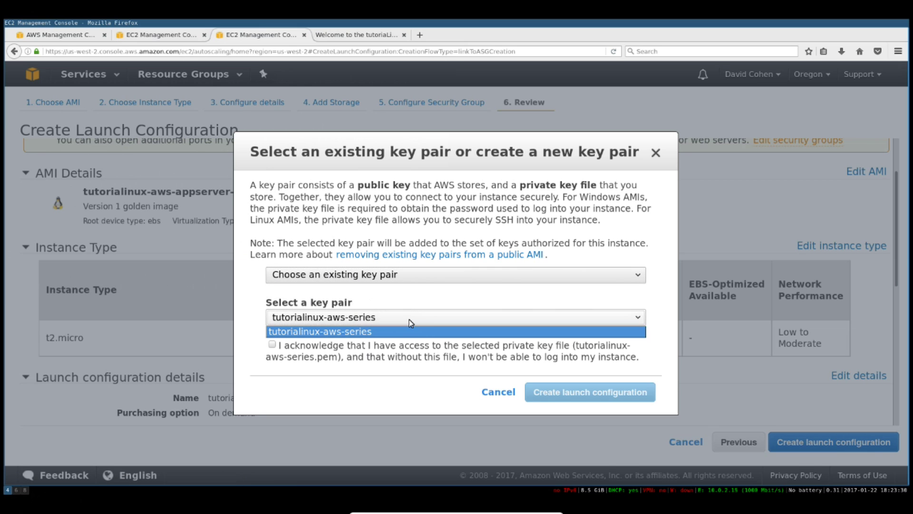
{"action": "left_click", "coordinate": [407, 314]}
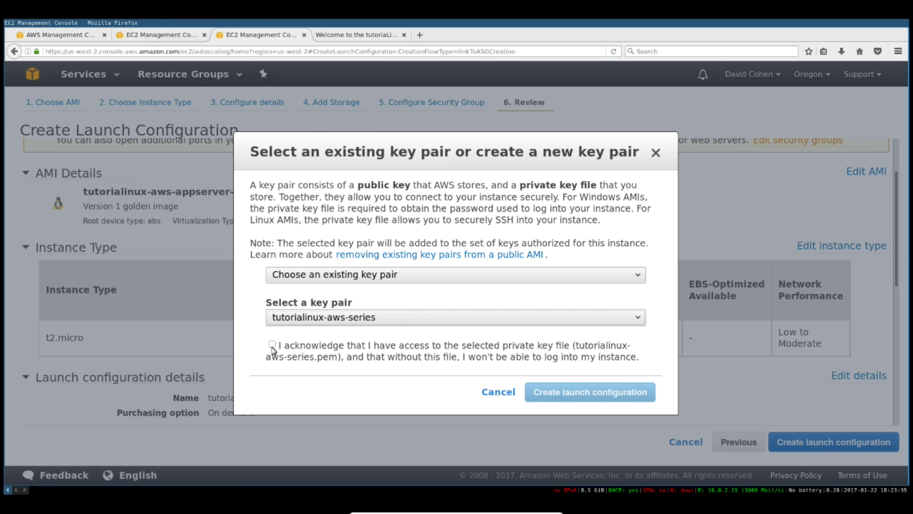
{"action": "left_click", "coordinate": [272, 345]}
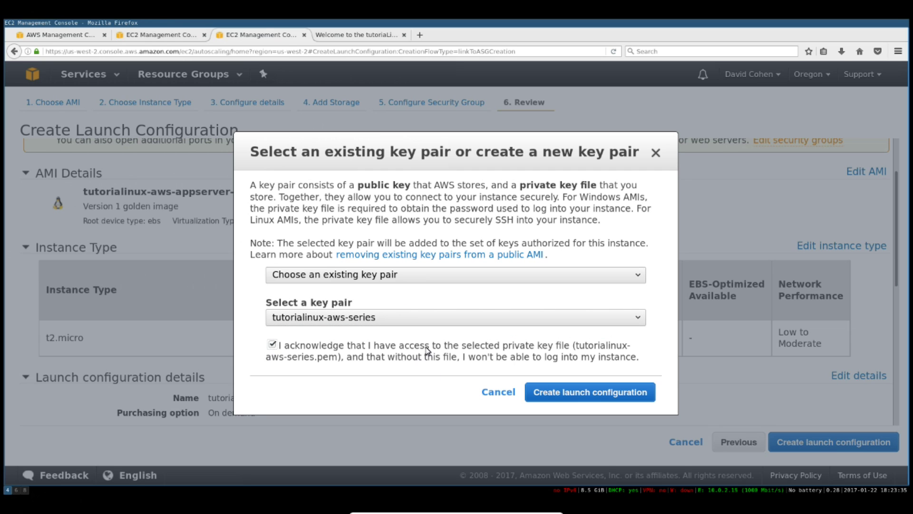
{"action": "left_click", "coordinate": [577, 399]}
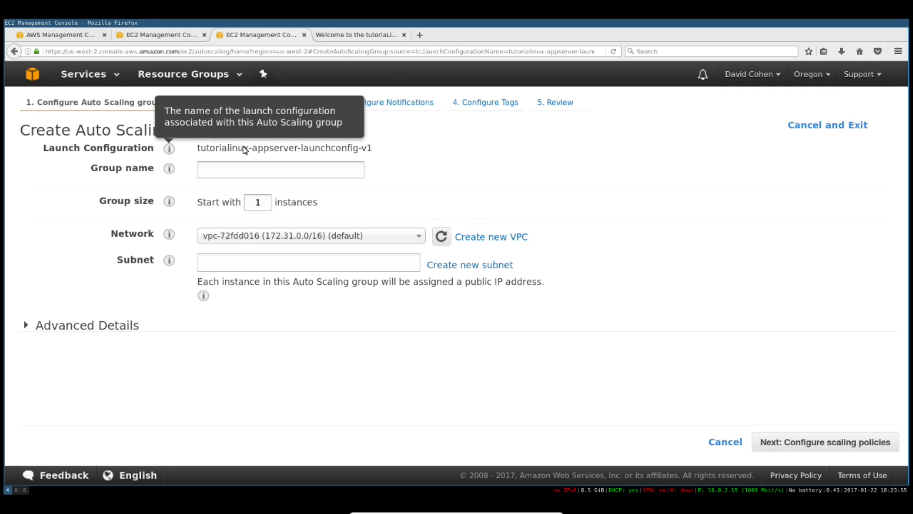
Step: Name the Auto Scaling group tutorialinux-appserver-ASG and set it to start with 3 instances
{"action": "left_click", "coordinate": [222, 170]}
{"action": "type", "text": "tuto"}
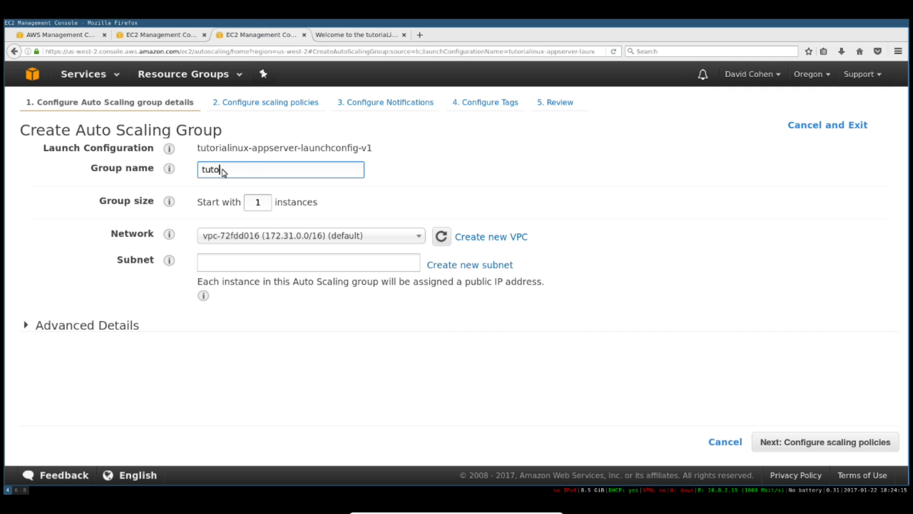
{"action": "type", "text": "rial"}
{"action": "type", "text": "inux-appserver-ASG"}
{"action": "left_click", "coordinate": [267, 202]}
{"action": "double_click", "coordinate": [269, 202]}
{"action": "type", "text": "3"}
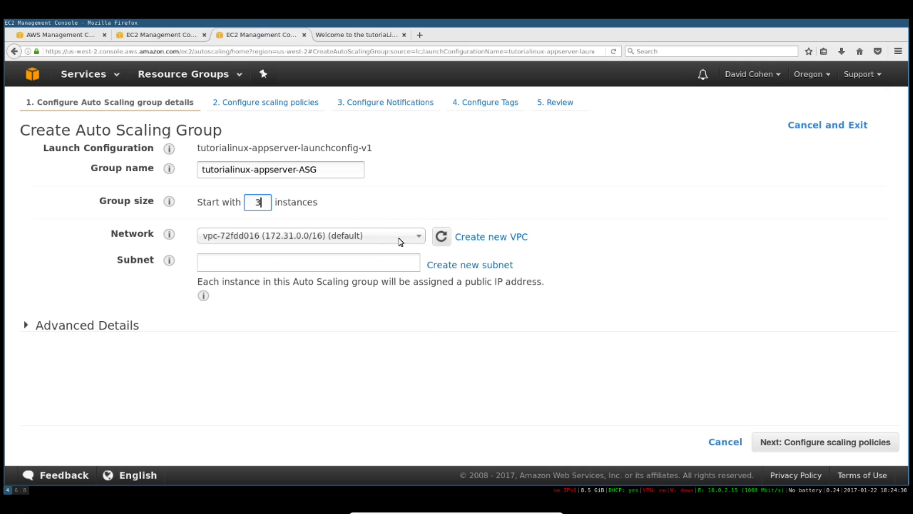
Step: Keep the default VPC, add the default us-west-2c subnet (172.31.0.0/20), and proceed to the scaling policies
{"action": "left_click", "coordinate": [419, 241]}
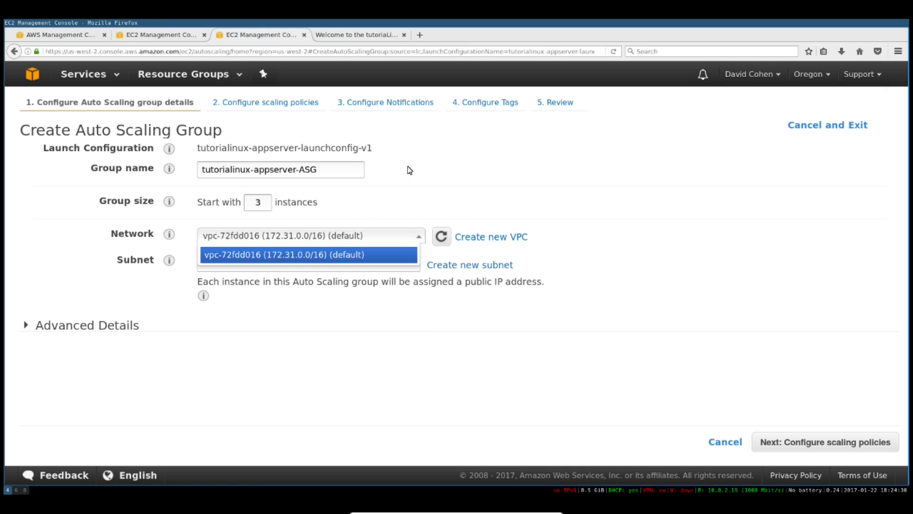
{"action": "left_click", "coordinate": [406, 203]}
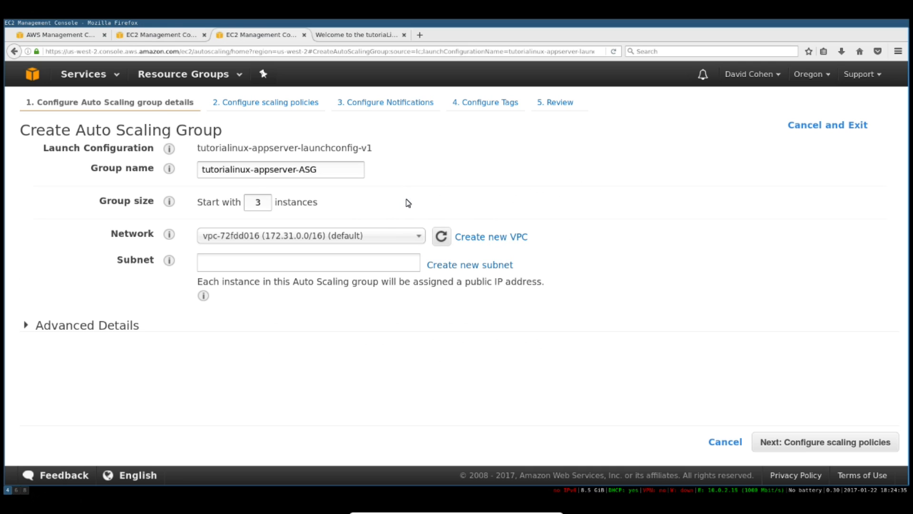
{"action": "left_click", "coordinate": [357, 267]}
{"action": "left_click", "coordinate": [321, 348]}
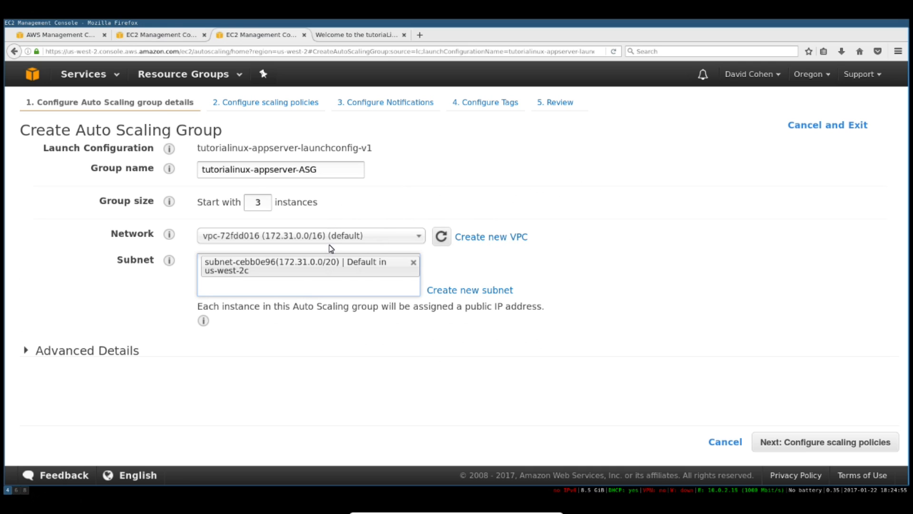
{"action": "triple_click", "coordinate": [261, 306]}
{"action": "left_click", "coordinate": [373, 337]}
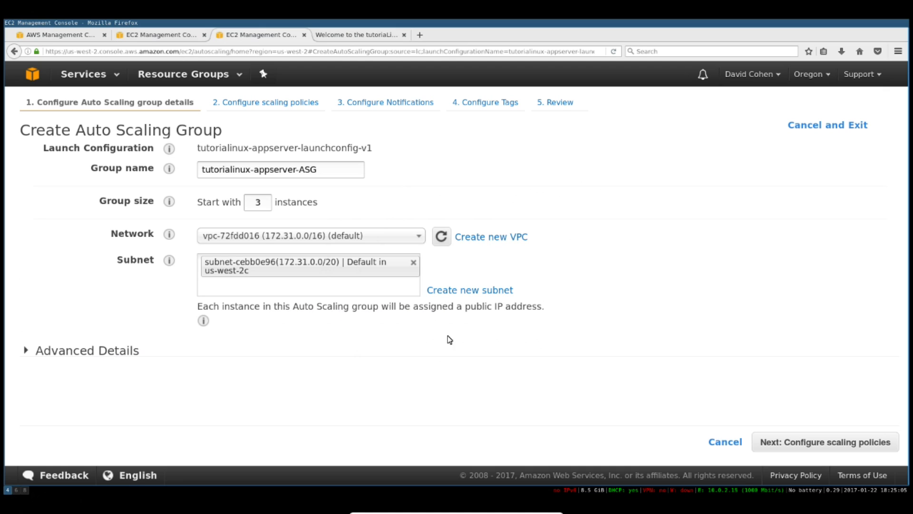
{"action": "left_click", "coordinate": [825, 445]}
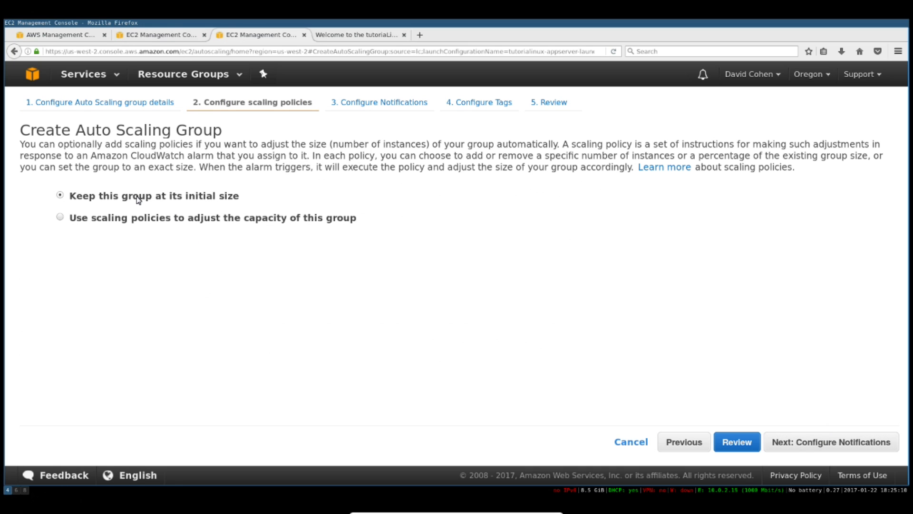
Step: Switch to using scaling policies and examine the group limits and the Increase and Decrease Group Size policy options
{"action": "left_click", "coordinate": [139, 221]}
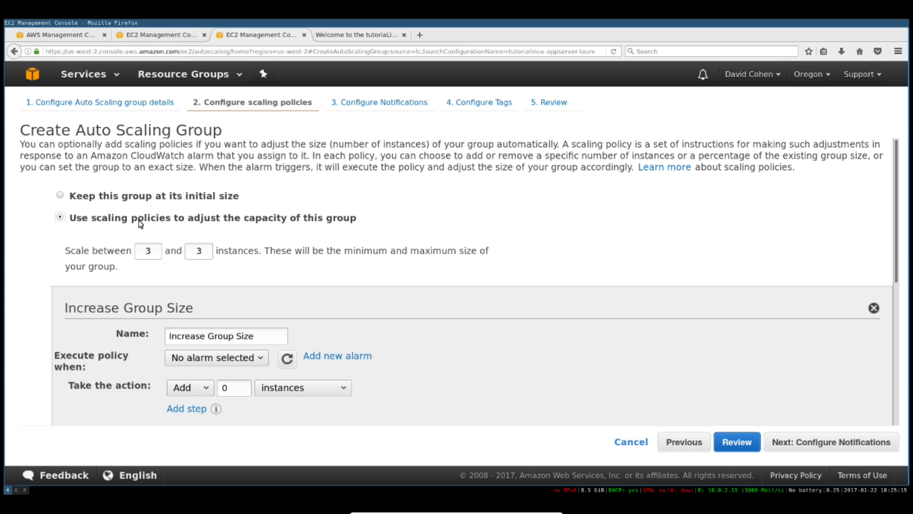
{"action": "left_click", "coordinate": [195, 252]}
{"action": "type", "text": "10"}
{"action": "scroll", "coordinate": [31, 276], "scroll_direction": "down", "scroll_amount": 2}
{"action": "scroll", "coordinate": [33, 284], "scroll_direction": "down", "scroll_amount": 3}
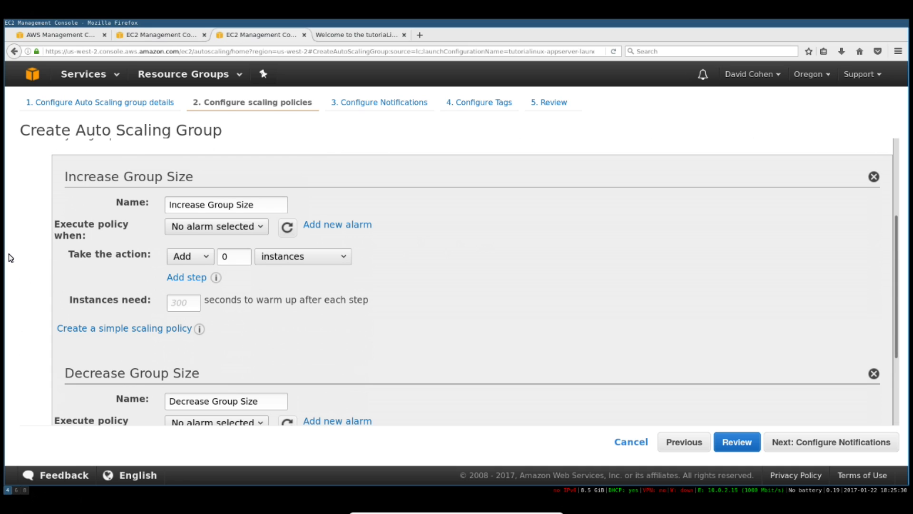
{"action": "mouse_move", "coordinate": [138, 225]}
{"action": "left_click", "coordinate": [206, 259]}
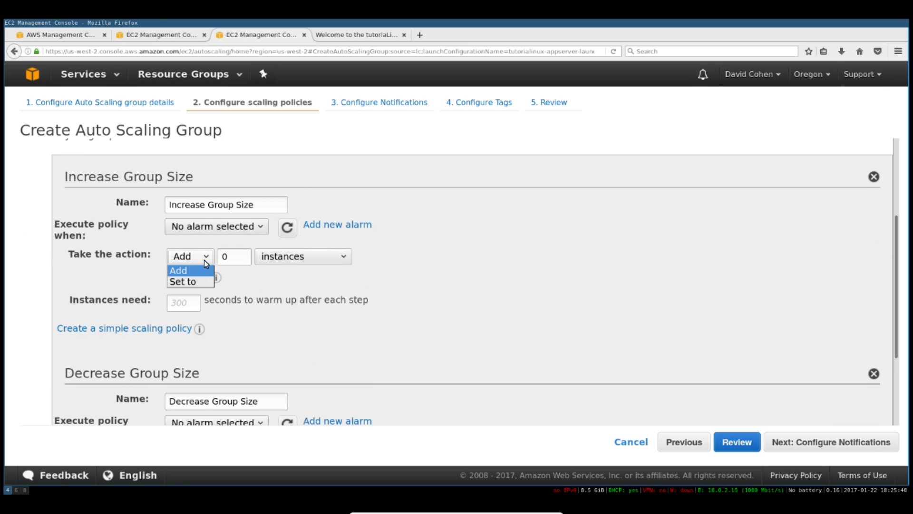
{"action": "left_click", "coordinate": [203, 261]}
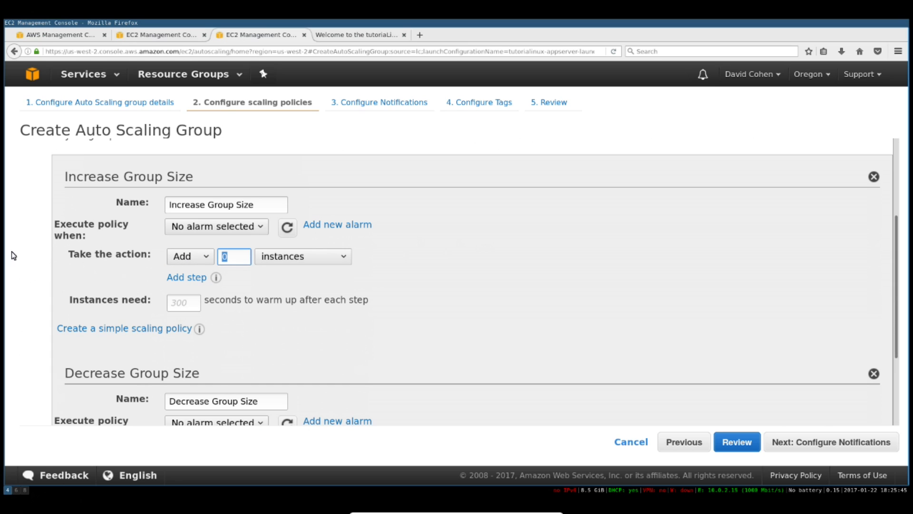
{"action": "scroll", "coordinate": [29, 258], "scroll_direction": "down", "scroll_amount": 5}
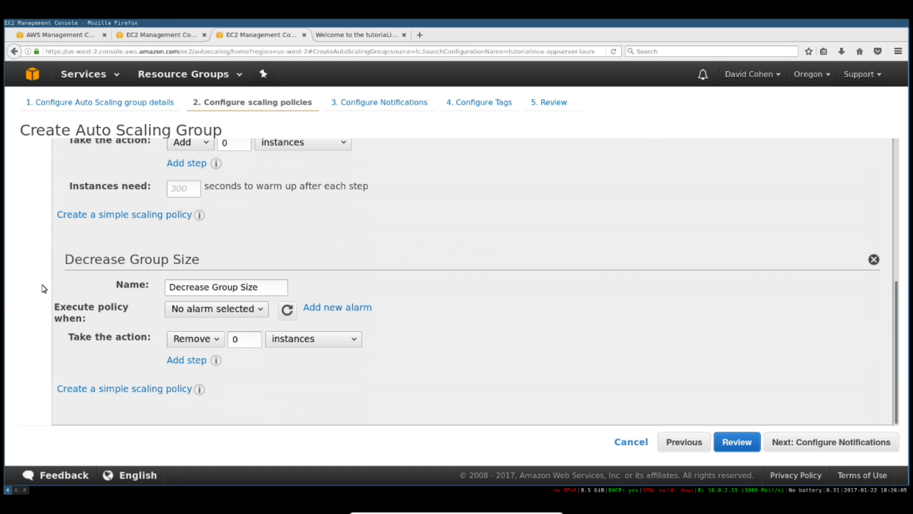
{"action": "scroll", "coordinate": [44, 288], "scroll_direction": "up", "scroll_amount": 5}
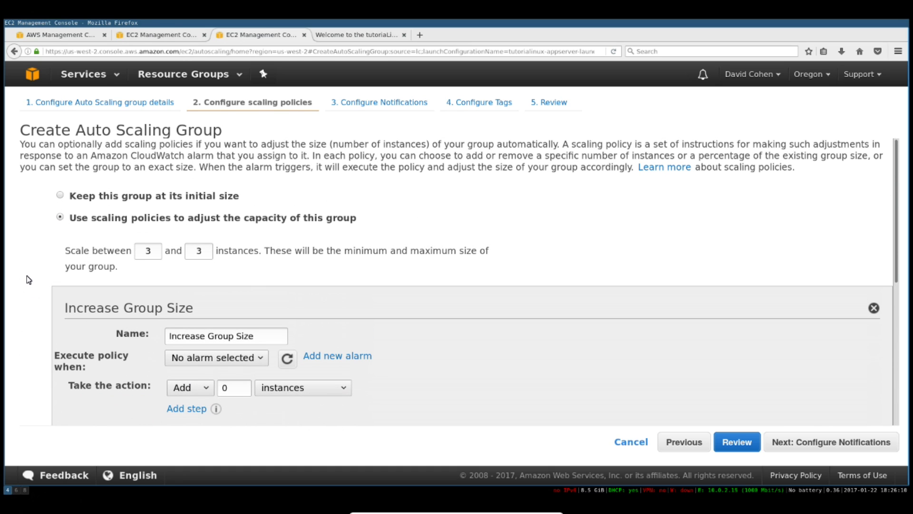
{"action": "scroll", "coordinate": [29, 279], "scroll_direction": "down", "scroll_amount": 3}
{"action": "scroll", "coordinate": [26, 288], "scroll_direction": "down", "scroll_amount": 2}
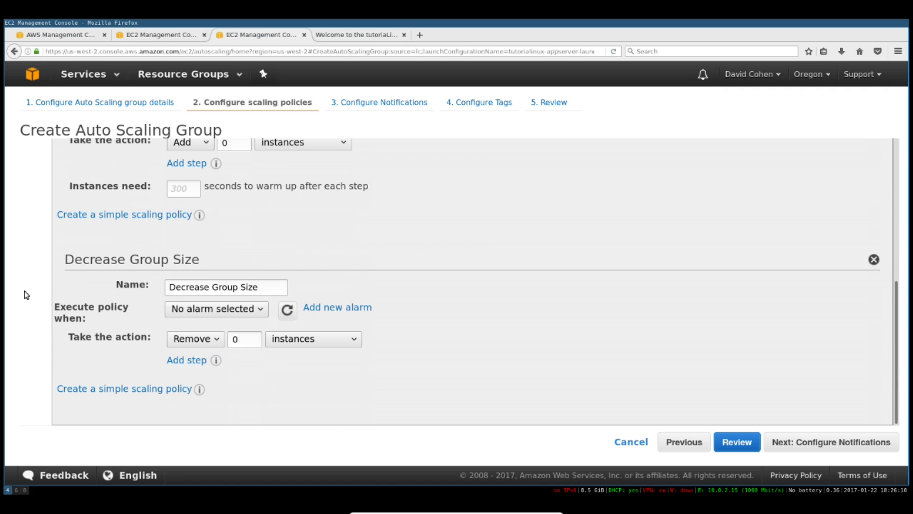
{"action": "scroll", "coordinate": [26, 295], "scroll_direction": "up", "scroll_amount": 5}
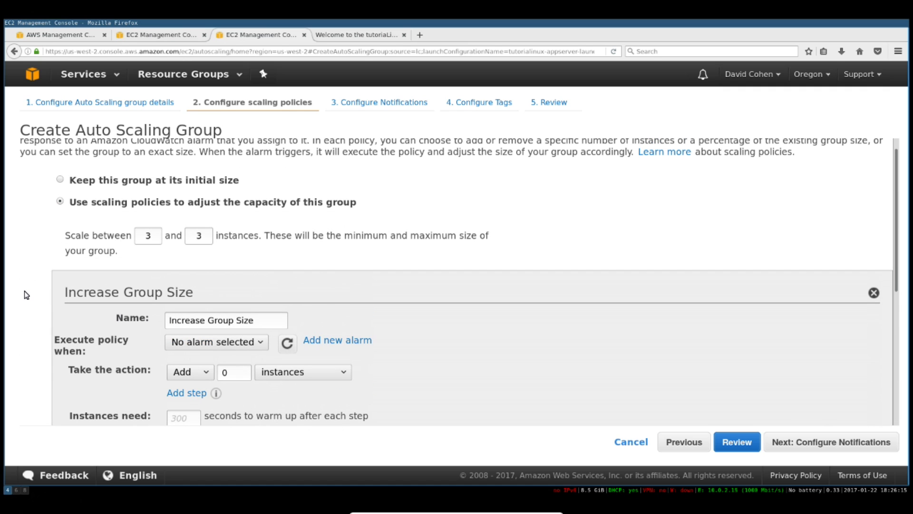
Step: Keep the group at its initial size and proceed to the tags without adding a notification
{"action": "left_click", "coordinate": [110, 199]}
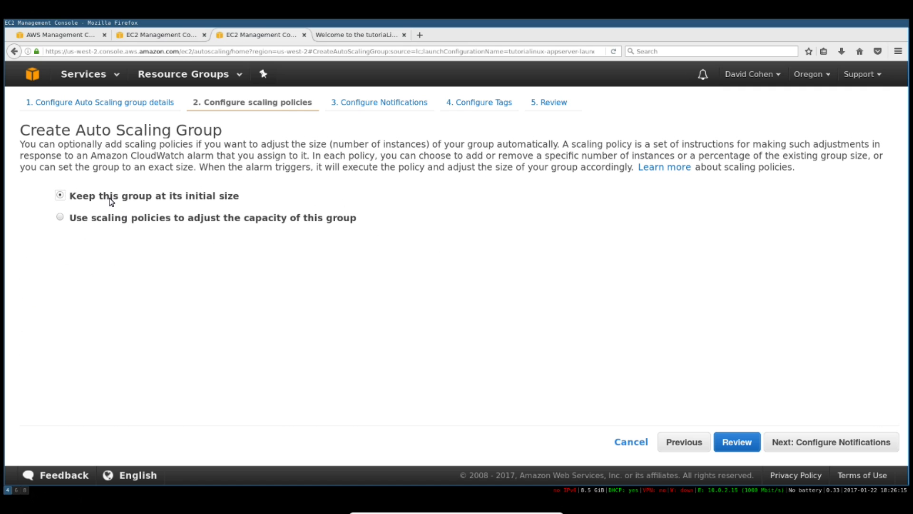
{"action": "left_click", "coordinate": [809, 441]}
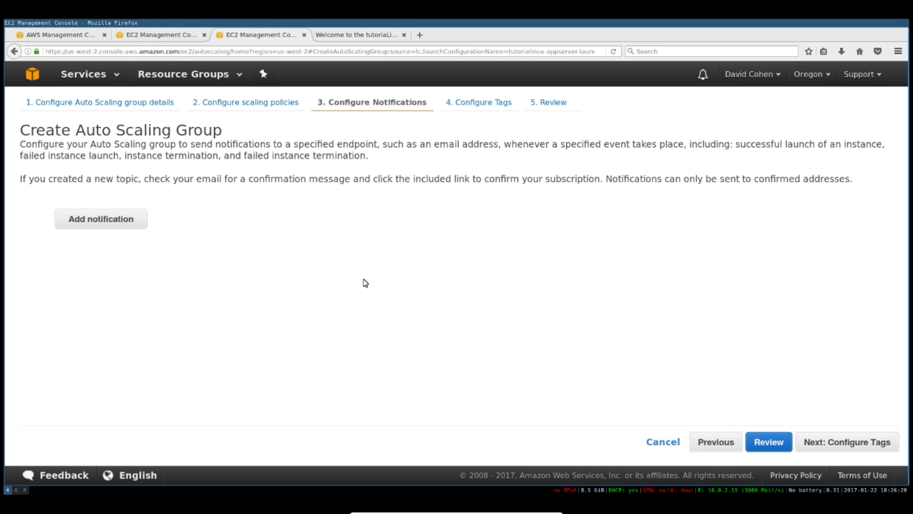
{"action": "left_click", "coordinate": [841, 447]}
Step: Add a tag with the key Name and the value ASGappserver, applied to new instances
{"action": "type", "text": "Names"}
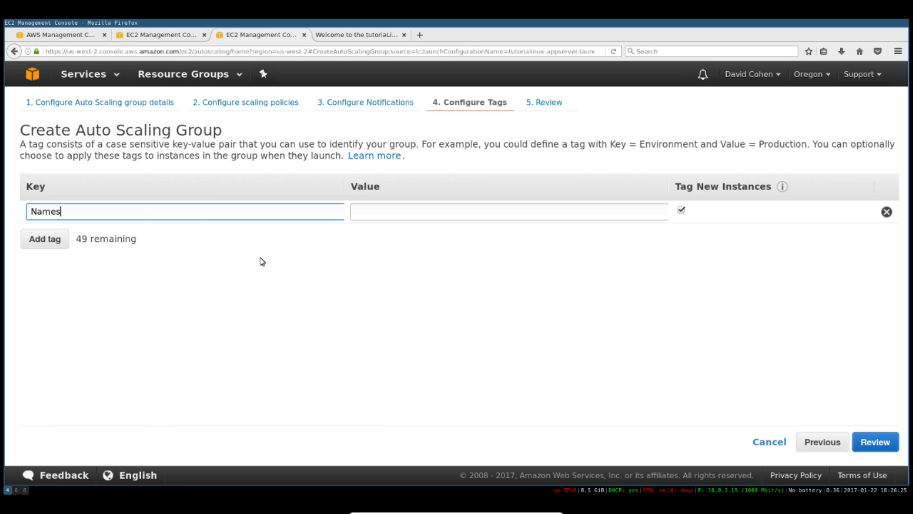
{"action": "key", "text": "Tab"}
{"action": "type", "text": "appserver"}
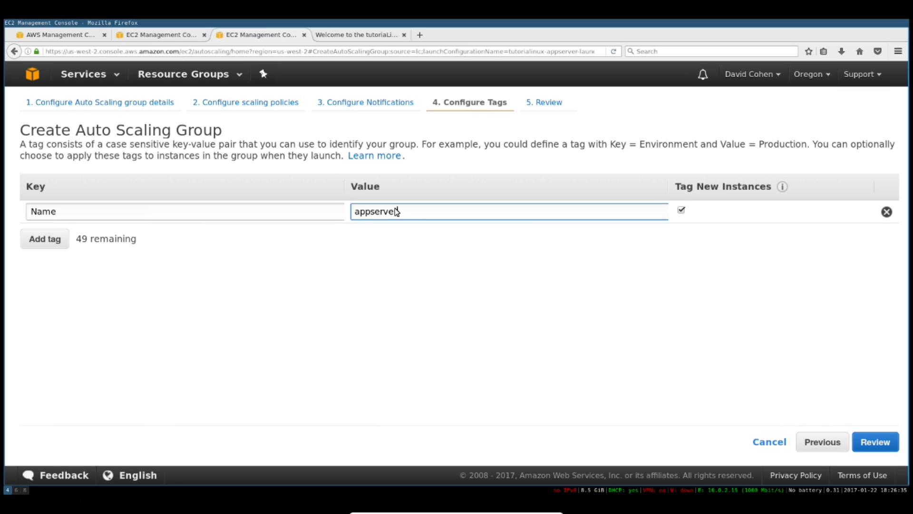
{"action": "type", "text": "ASG"}
Step: Proceed to the review of the group's settings and create the Auto Scaling group
{"action": "left_click", "coordinate": [491, 255]}
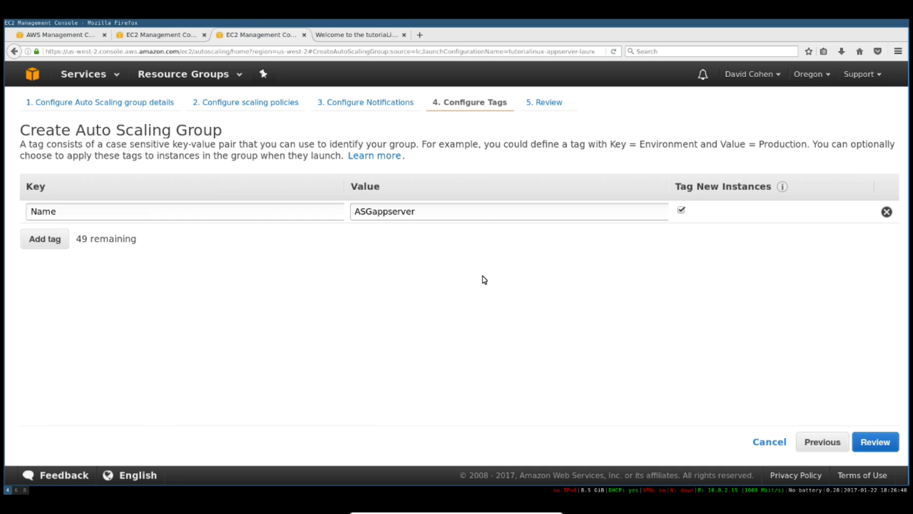
{"action": "left_click", "coordinate": [874, 444]}
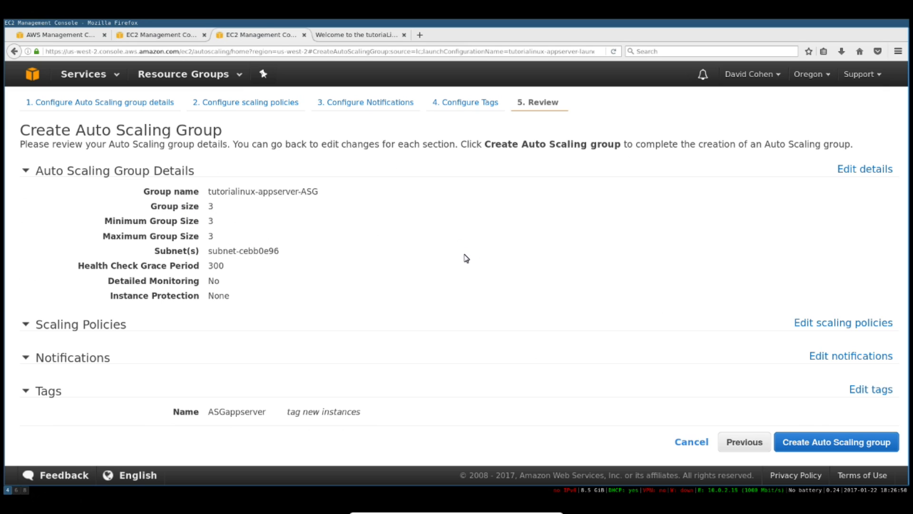
{"action": "left_click", "coordinate": [825, 447]}
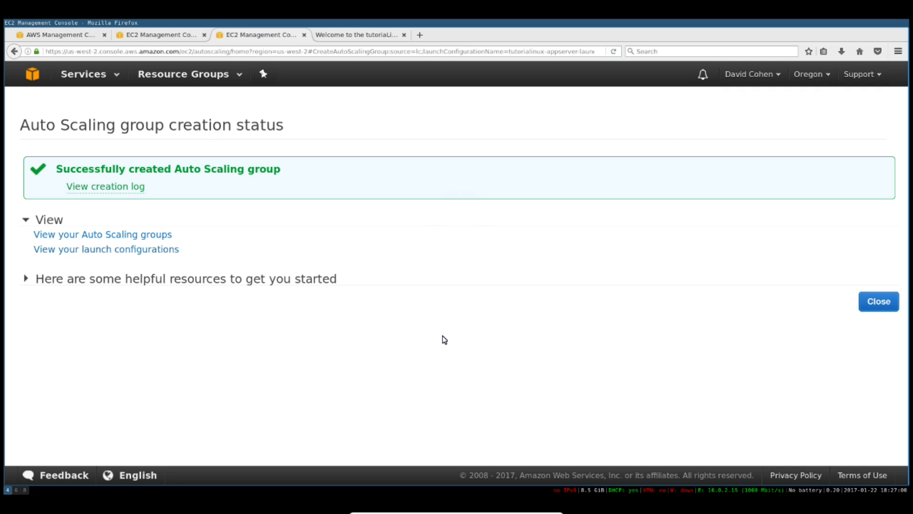